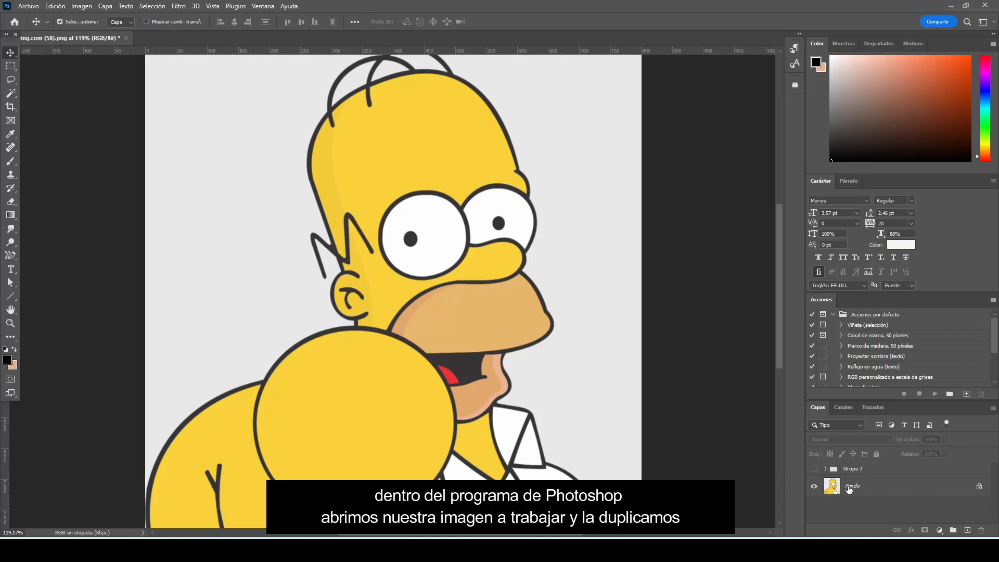
Duplicate the Fondo layer and give the copy a yellow (Amarillo) colour label
{"action": "left_click", "coordinate": [957, 486]}
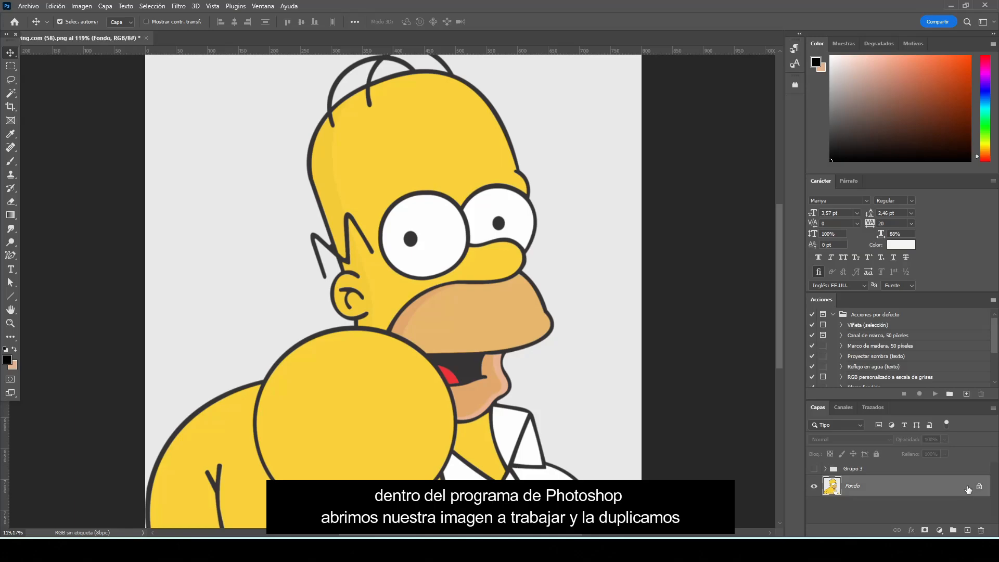
{"action": "left_click_drag", "start_coordinate": [968, 489], "coordinate": [967, 530]}
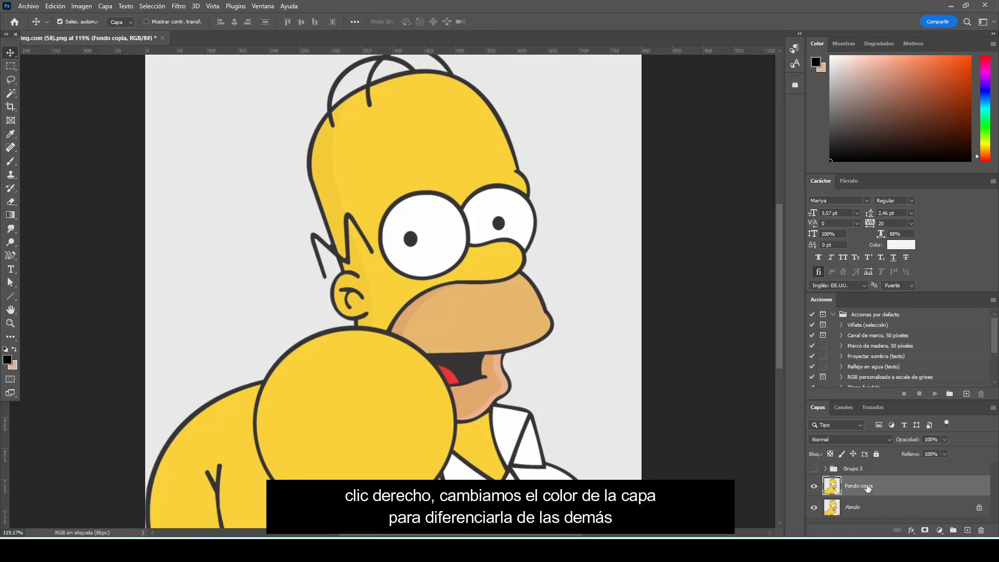
{"action": "right_click", "coordinate": [883, 487]}
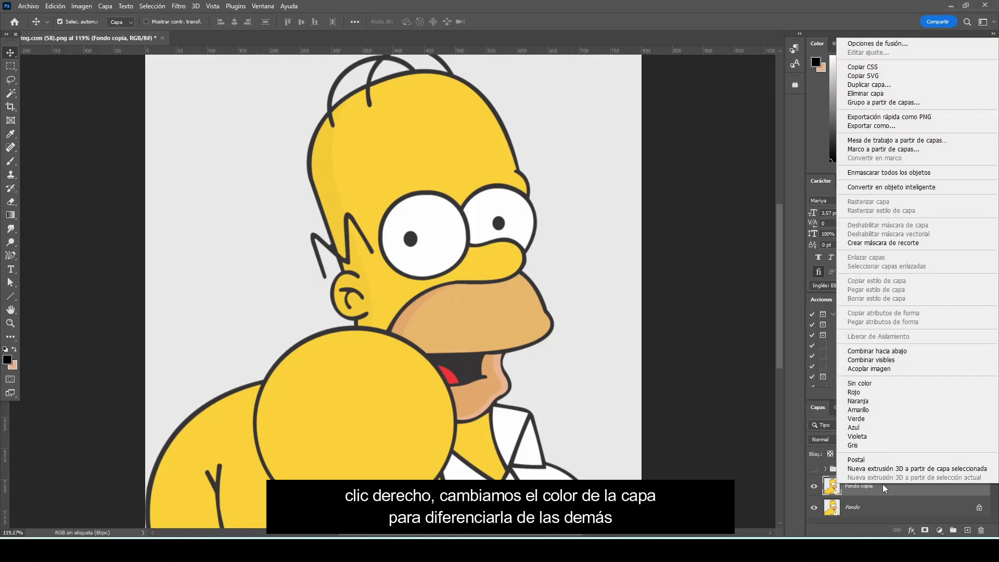
{"action": "left_click", "coordinate": [886, 410]}
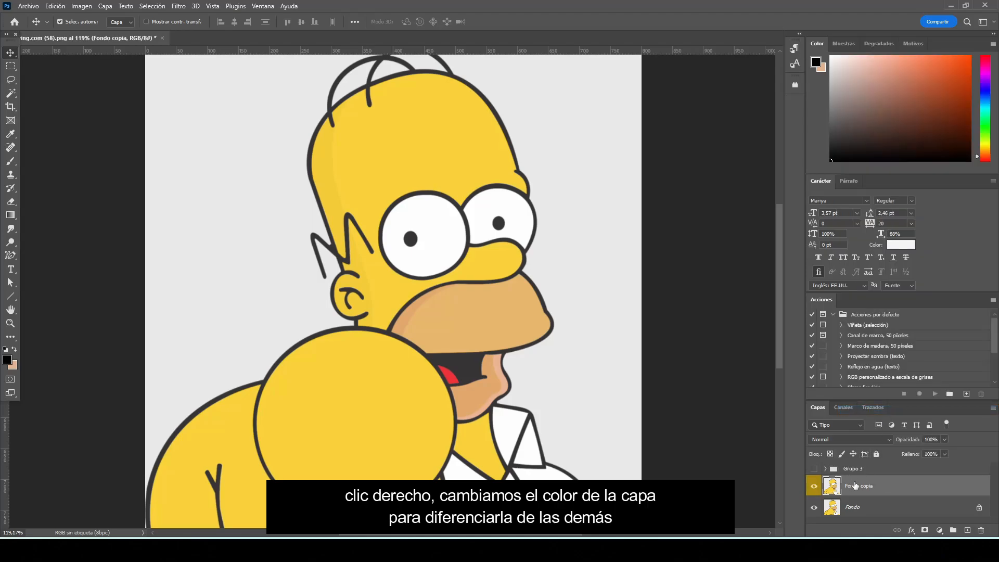
Rename the duplicated background layer as HOMERO
{"action": "double_click", "coordinate": [862, 485]}
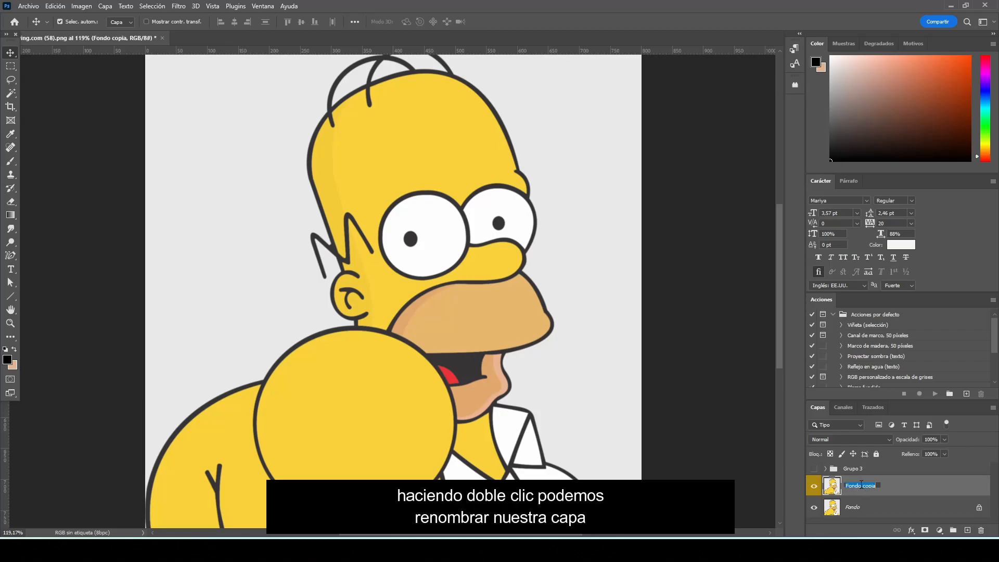
{"action": "type", "text": "HOMERO"}
{"action": "key", "text": "Return"}
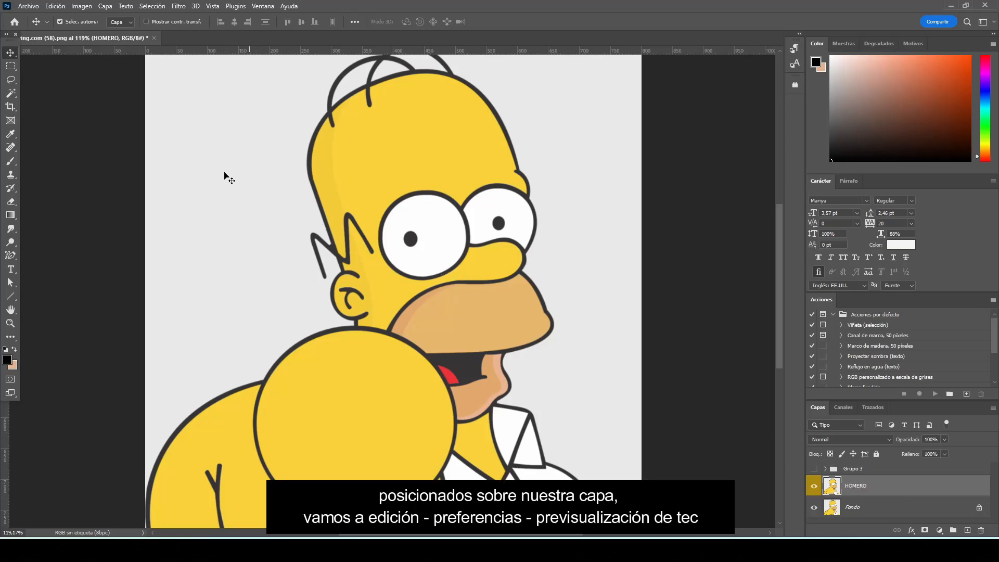
Enable the Content-Aware Tracing tool (Trazado con detección de contenido) in the technology previews preferences and accept the settings
{"action": "left_click", "coordinate": [57, 6]}
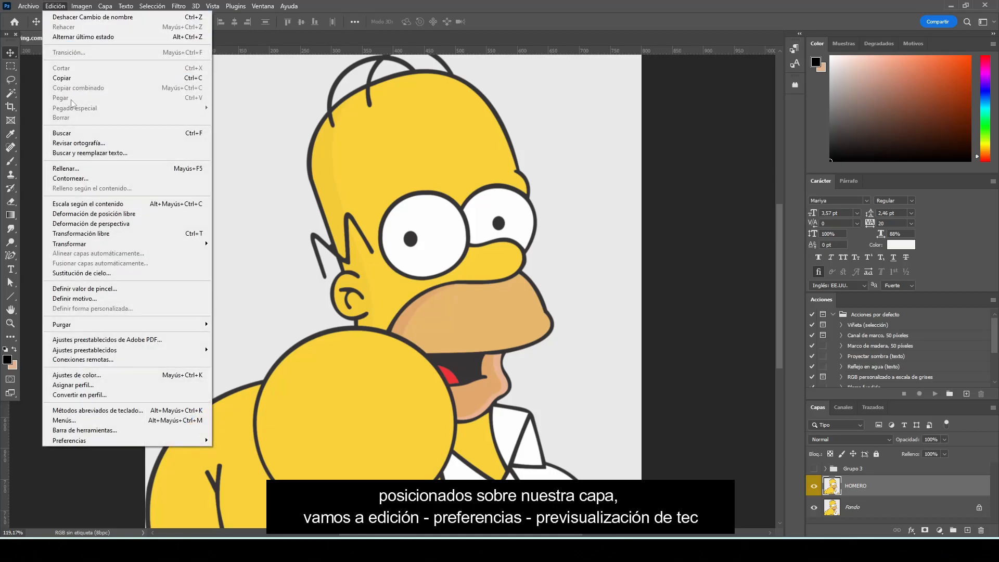
{"action": "mouse_move", "coordinate": [186, 440]}
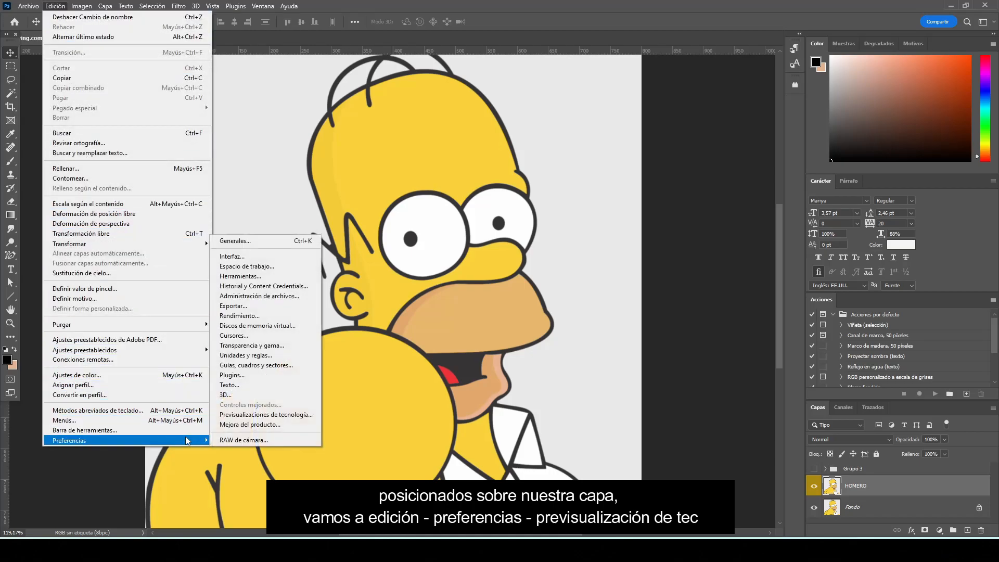
{"action": "left_click", "coordinate": [318, 415]}
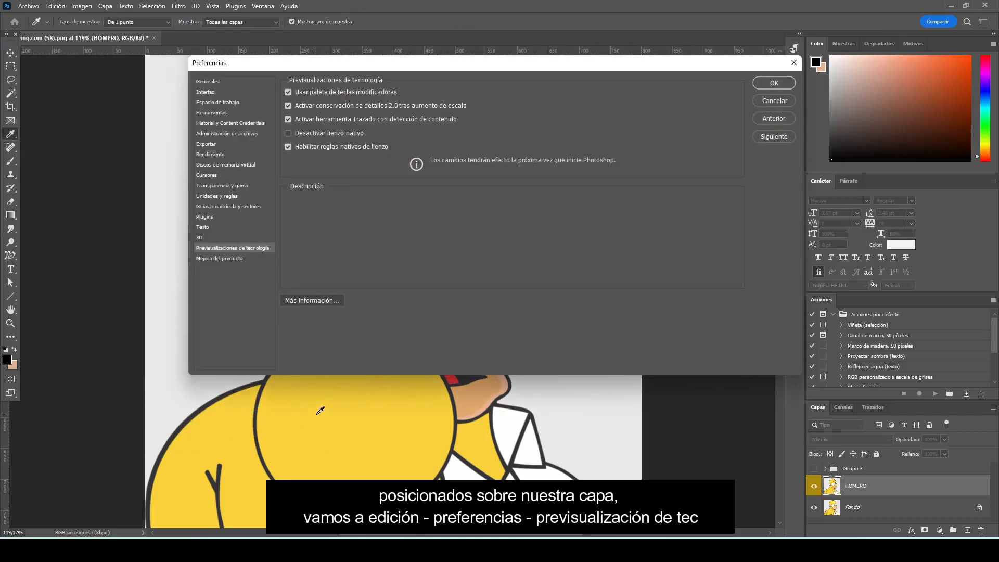
{"action": "mouse_move", "coordinate": [293, 119]}
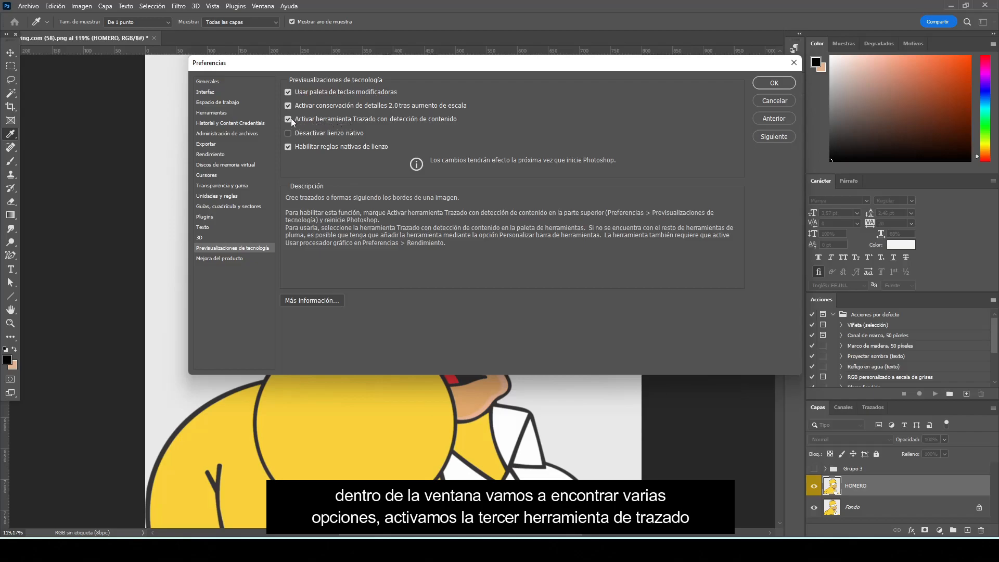
{"action": "left_click", "coordinate": [289, 119]}
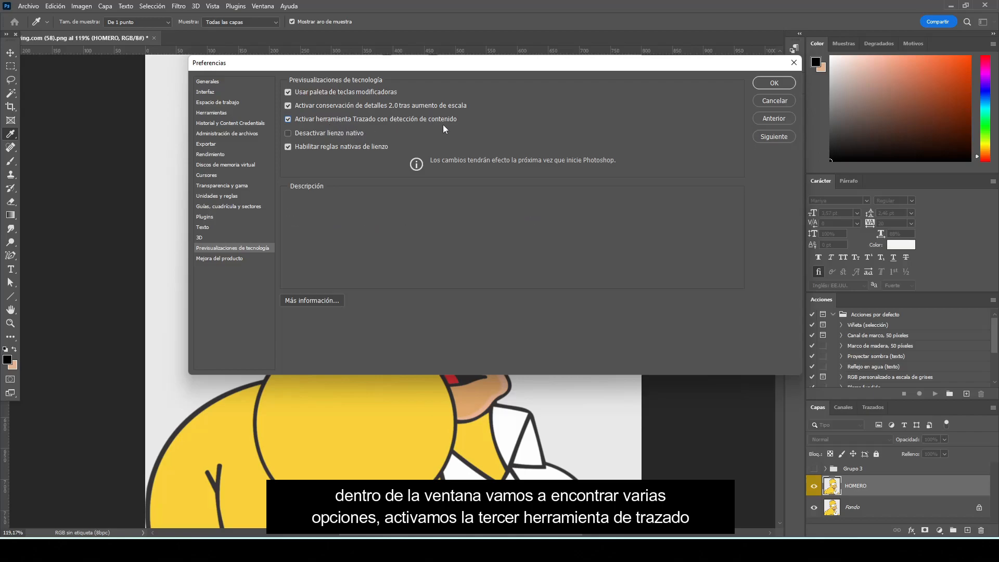
{"action": "left_click", "coordinate": [769, 84]}
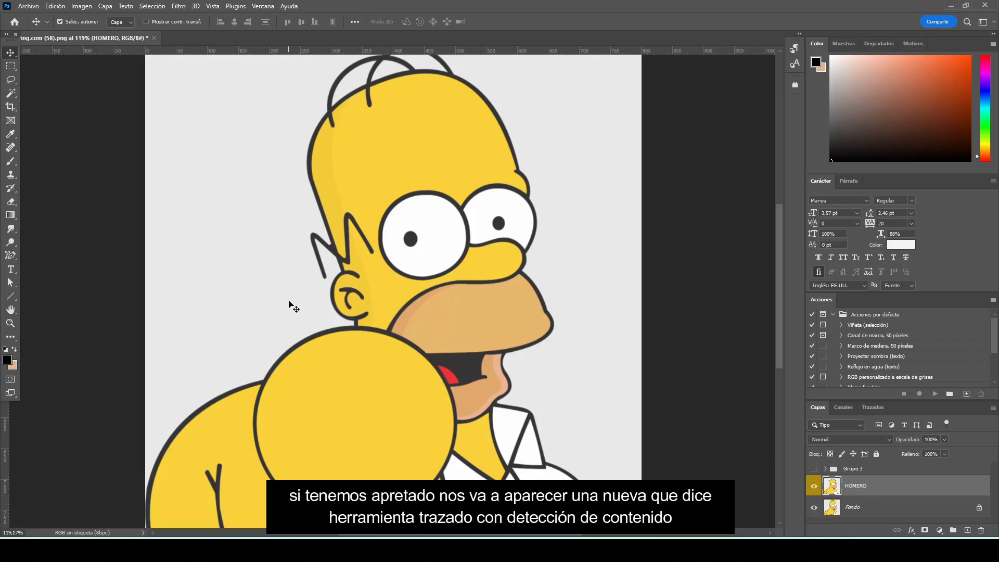
Activate the Content-Aware Tracing tool for tracing the HOMERO layer
{"action": "left_click", "coordinate": [11, 255]}
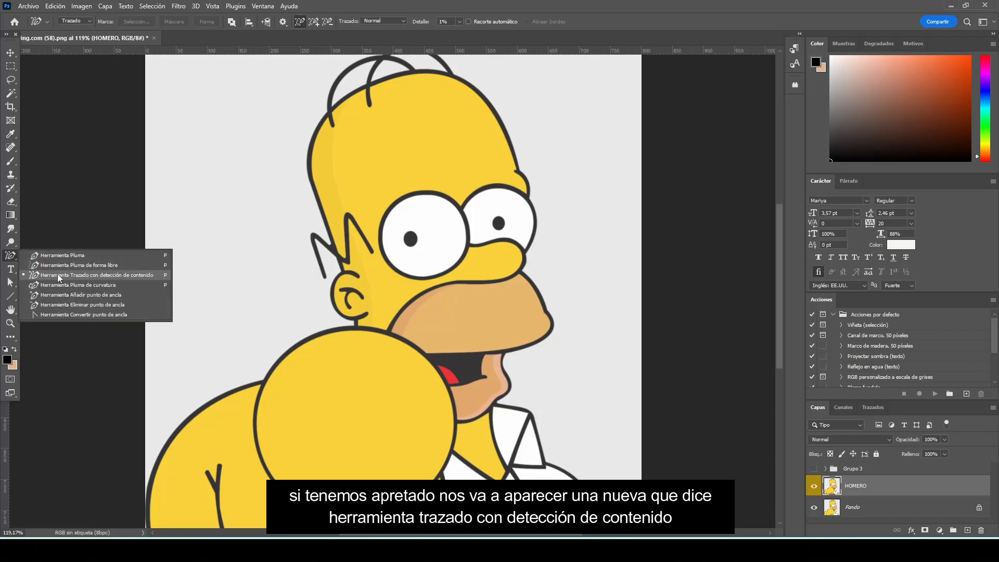
{"action": "left_click", "coordinate": [157, 276]}
{"action": "scroll", "coordinate": [572, 297], "scroll_direction": "up", "scroll_amount": 1}
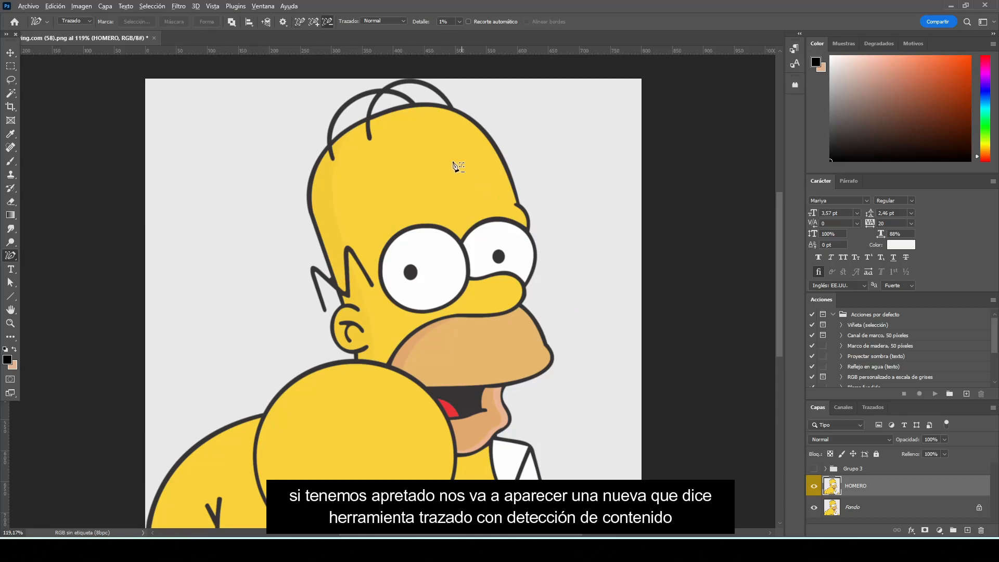
{"action": "scroll", "coordinate": [437, 125], "scroll_direction": "up", "scroll_amount": 4}
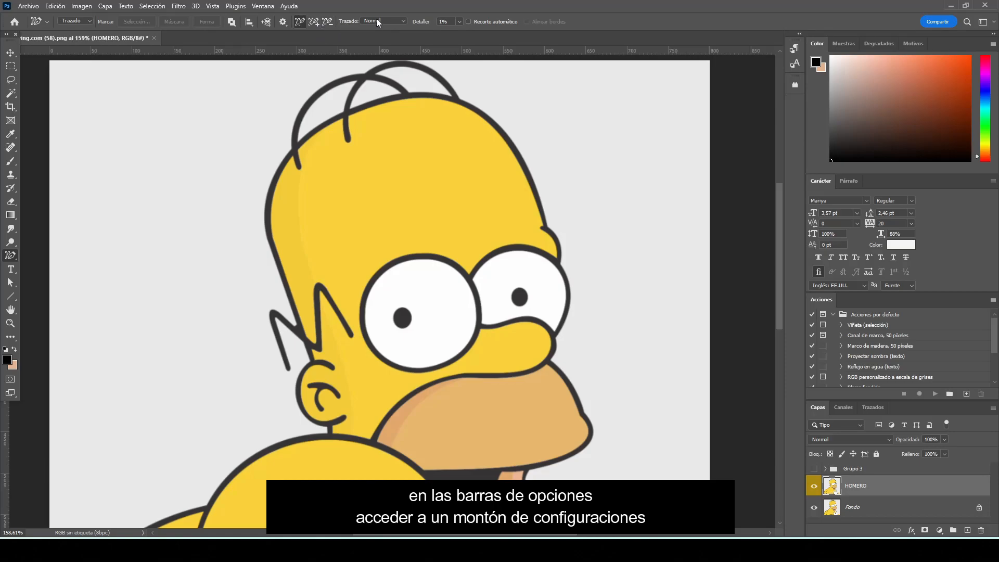
Try the Detallado, Normal and Simplificado tracing modes on the character's outlines and leave the mode on Simplificado
{"action": "left_click", "coordinate": [405, 21]}
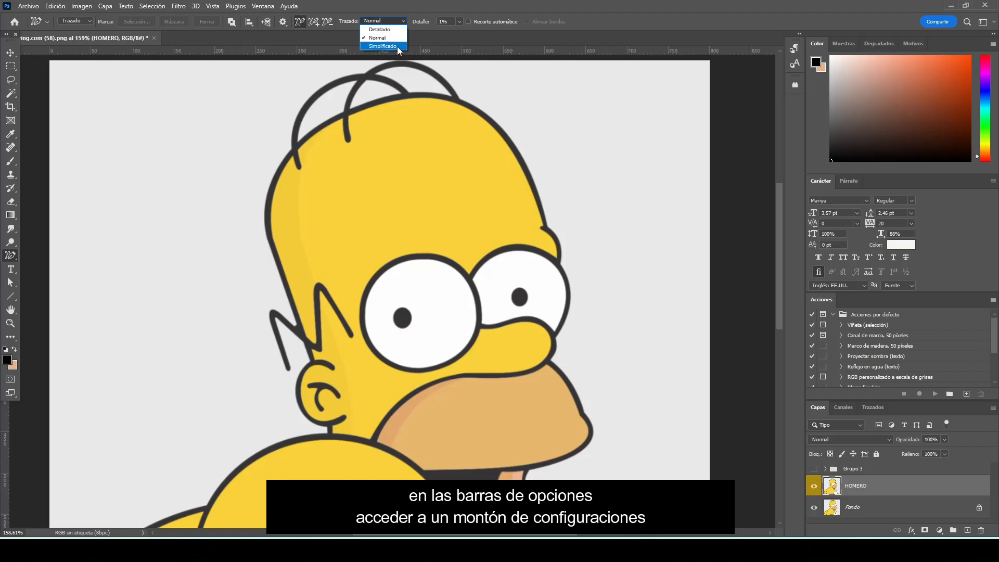
{"action": "left_click", "coordinate": [391, 29]}
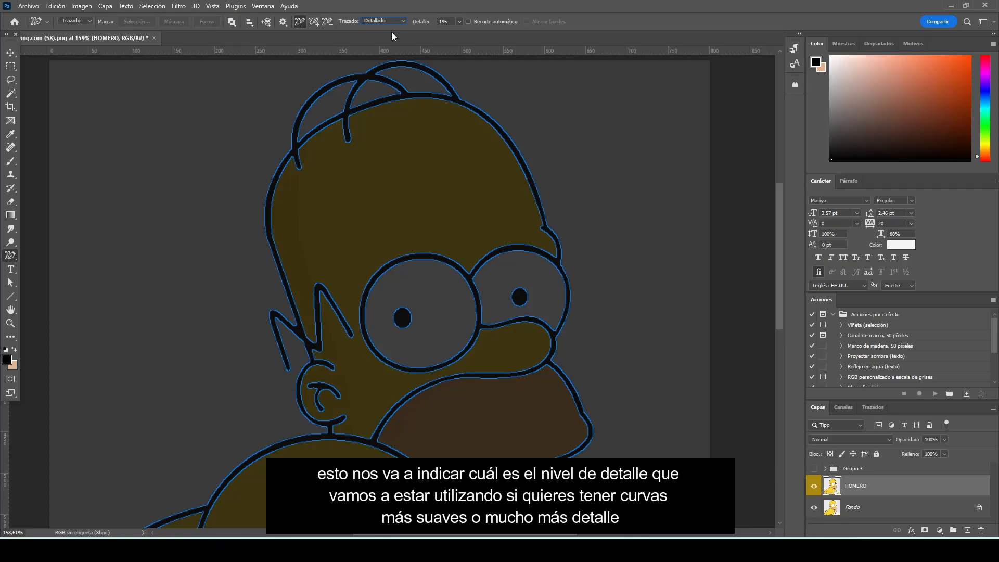
{"action": "left_click", "coordinate": [404, 21]}
{"action": "left_click", "coordinate": [402, 39]}
{"action": "left_click", "coordinate": [404, 20]}
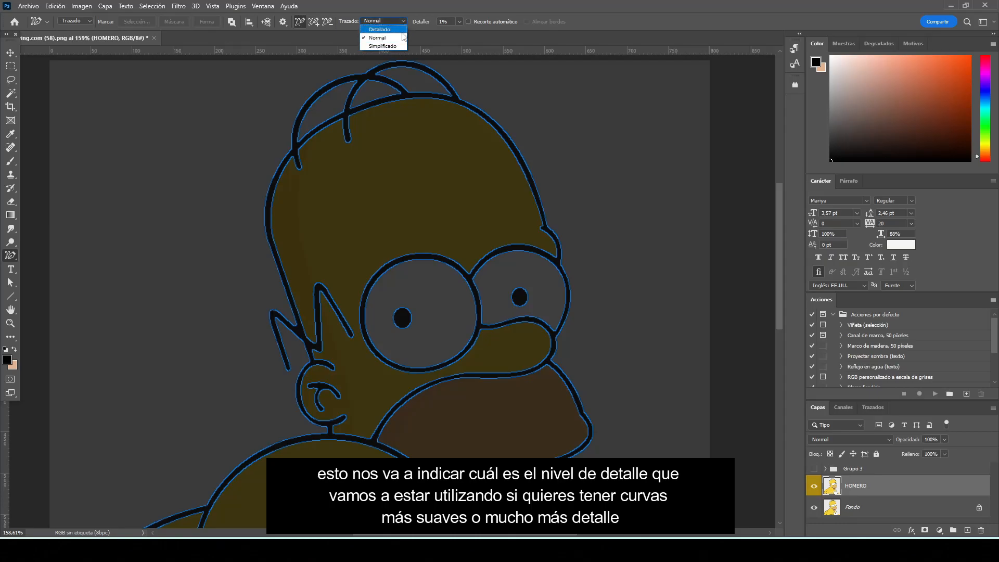
{"action": "left_click", "coordinate": [395, 45]}
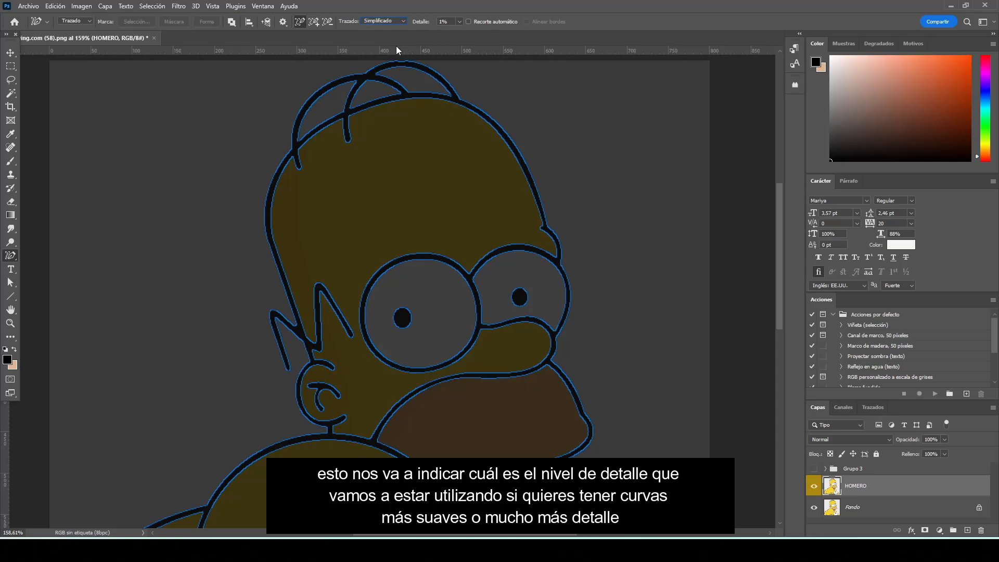
{"action": "left_click", "coordinate": [402, 22]}
{"action": "left_click", "coordinate": [400, 31]}
{"action": "left_click", "coordinate": [404, 23]}
{"action": "left_click", "coordinate": [398, 35]}
{"action": "left_click", "coordinate": [398, 23]}
{"action": "left_click", "coordinate": [396, 45]}
Set the tracing tool's edge detail to 1%
{"action": "mouse_move", "coordinate": [446, 22]}
{"action": "left_mouse_down"}
{"action": "mouse_move", "coordinate": [500, 37]}
{"action": "mouse_move", "coordinate": [433, 21]}
{"action": "left_mouse_up"}
{"action": "left_click", "coordinate": [459, 21]}
{"action": "type", "text": "1"}
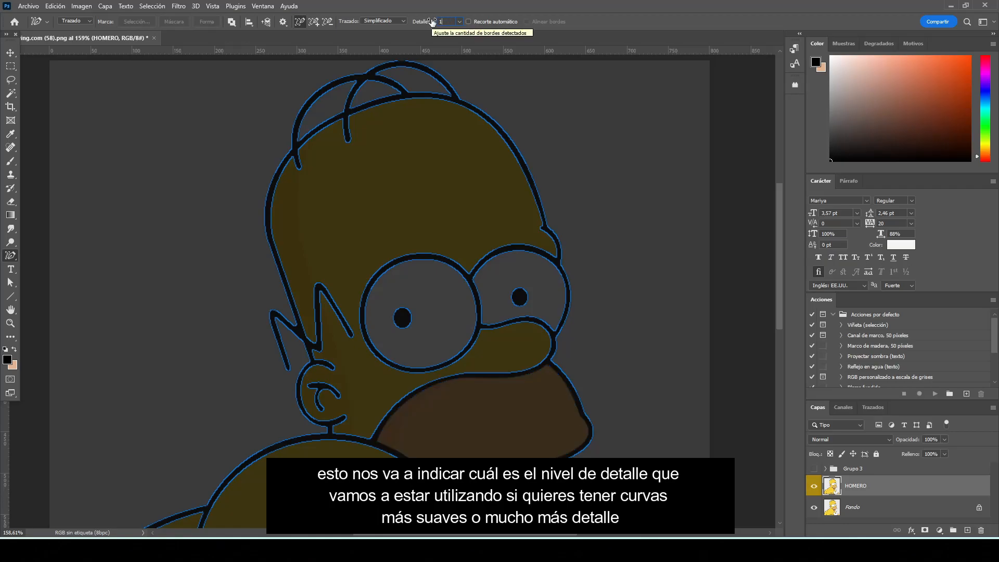
{"action": "key", "text": "Return"}
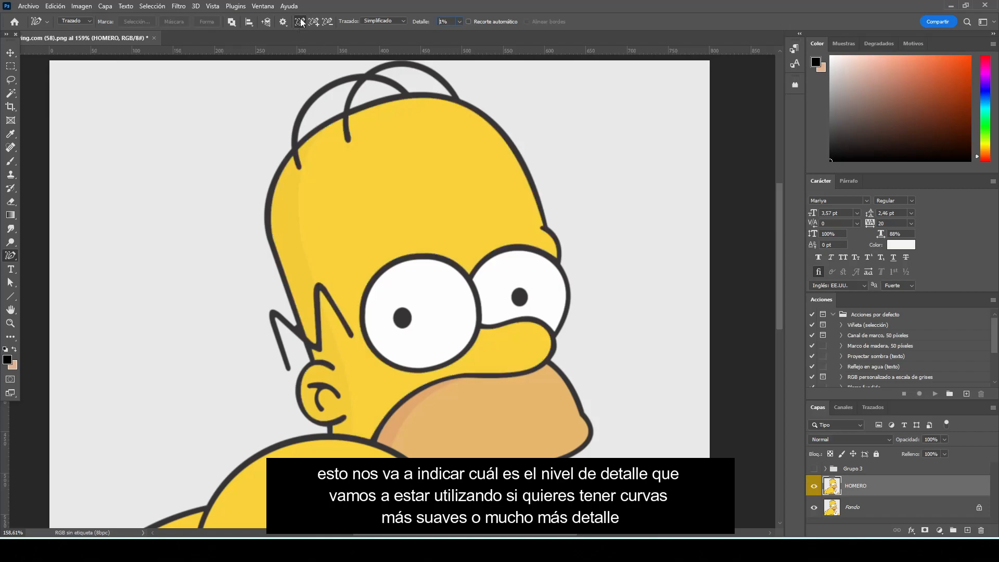
Trace the yellow head into a path, and extend it with the neck, the large round shoulder and the yellow area behind it
{"action": "left_click", "coordinate": [375, 113]}
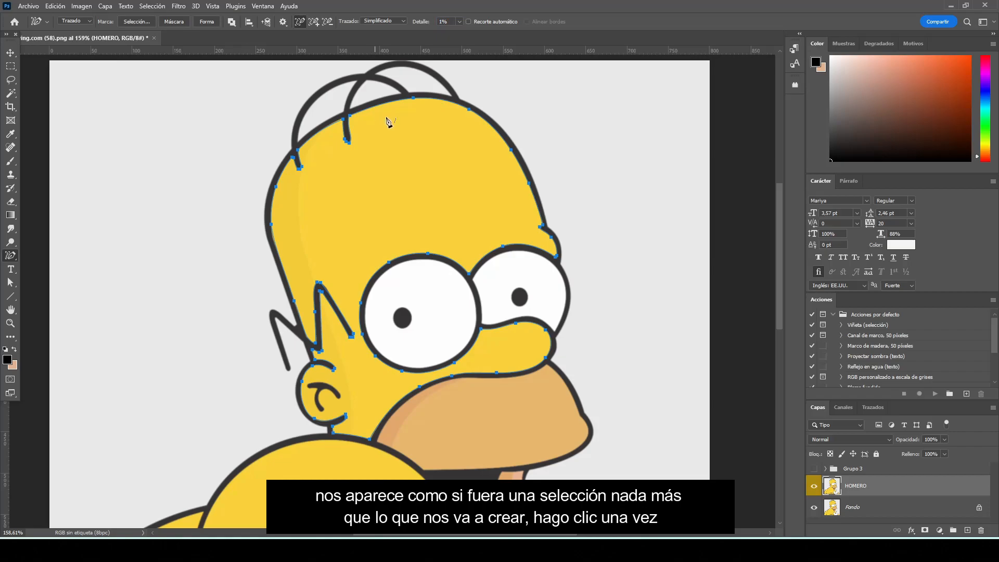
{"action": "left_click_drag", "start_coordinate": [778, 249], "coordinate": [791, 324]}
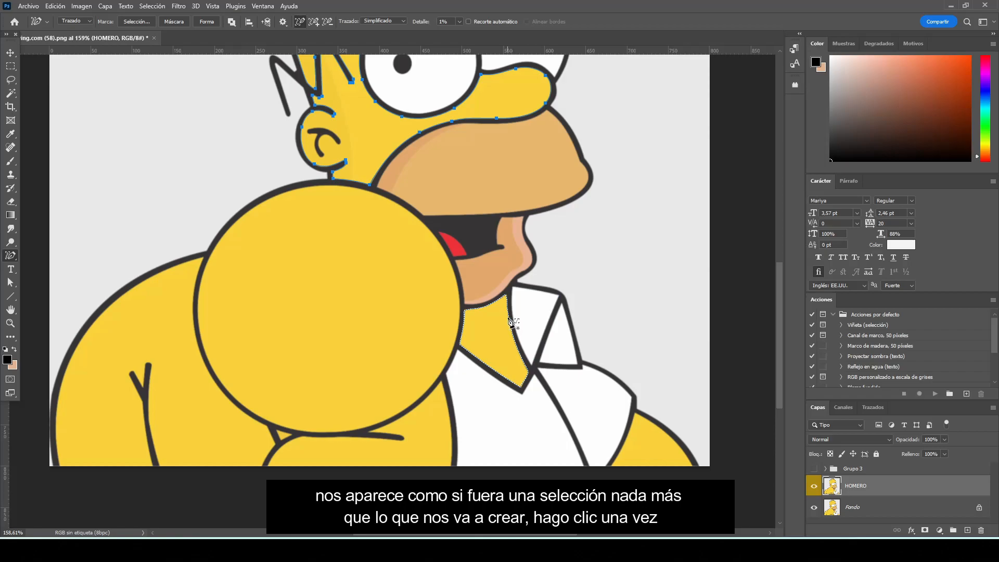
{"action": "left_click", "coordinate": [314, 22]}
{"action": "left_click", "coordinate": [502, 312]}
{"action": "left_click", "coordinate": [444, 265]}
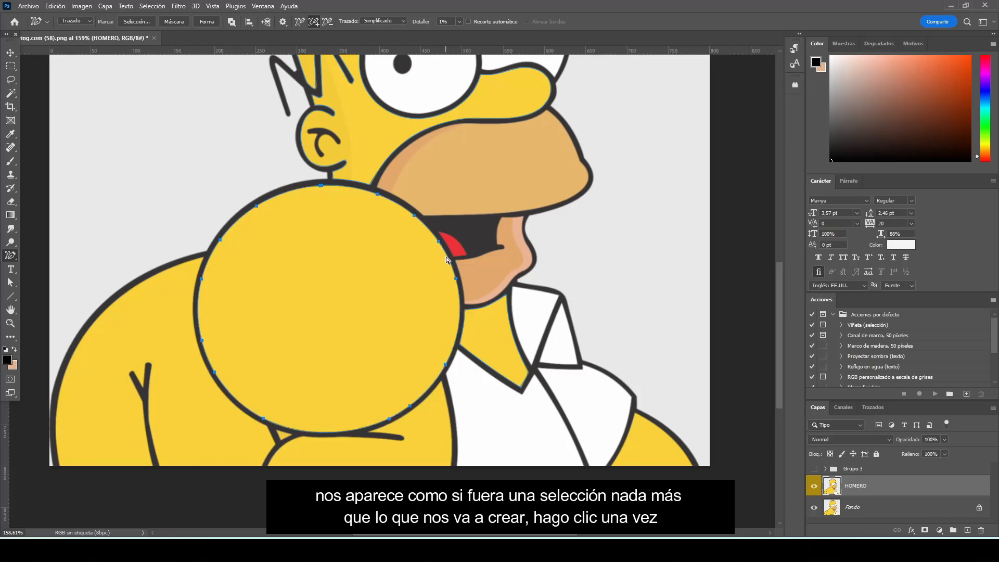
{"action": "left_click", "coordinate": [185, 269]}
{"action": "left_click", "coordinate": [229, 403]}
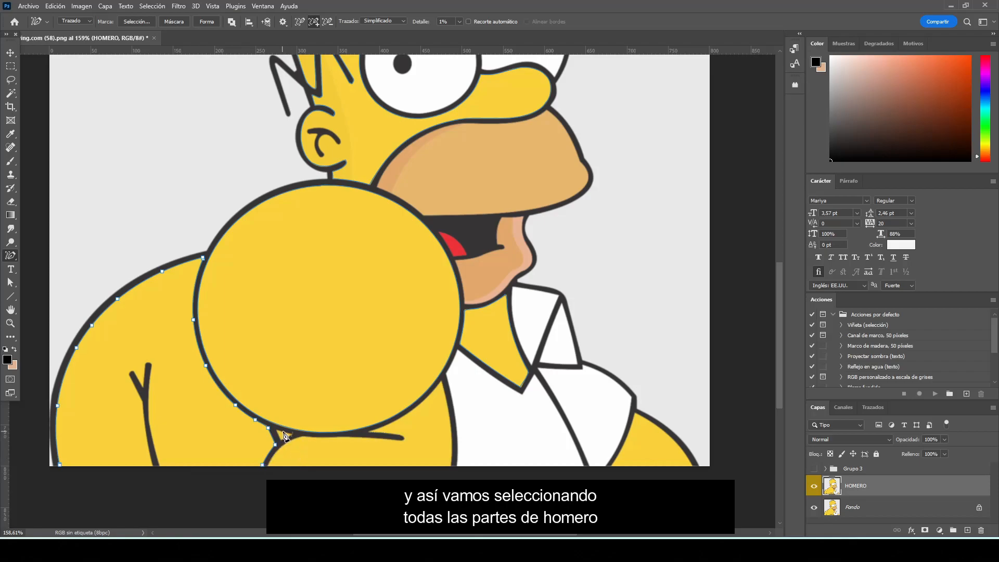
Extend the path around the forked crease, along the forearm beneath the round shoulder, and over the arm beyond the shirt
{"action": "scroll", "coordinate": [108, 478], "scroll_direction": "up", "scroll_amount": 1}
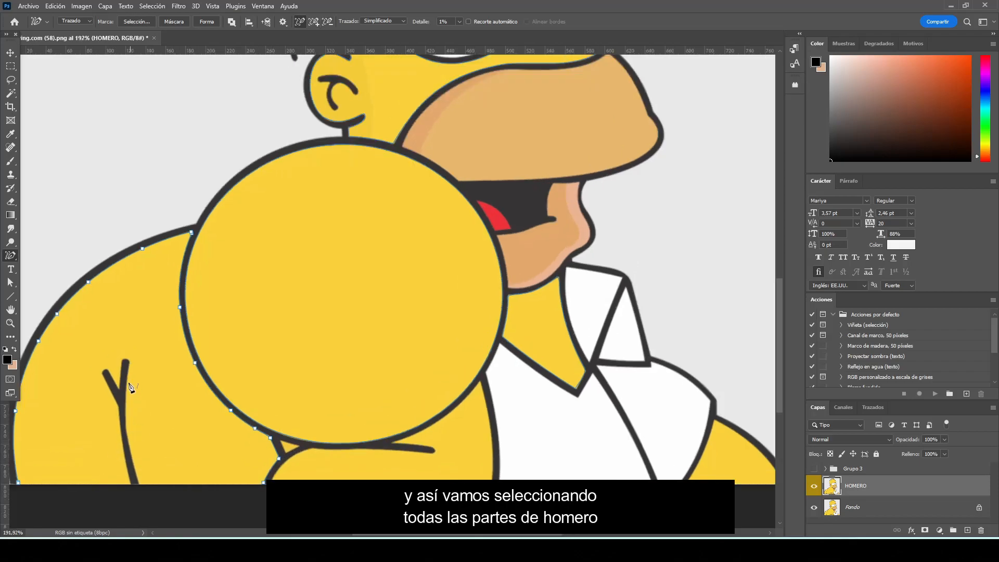
{"action": "left_click", "coordinate": [132, 376], "text": "shift"}
{"action": "left_click", "coordinate": [109, 373], "text": "shift"}
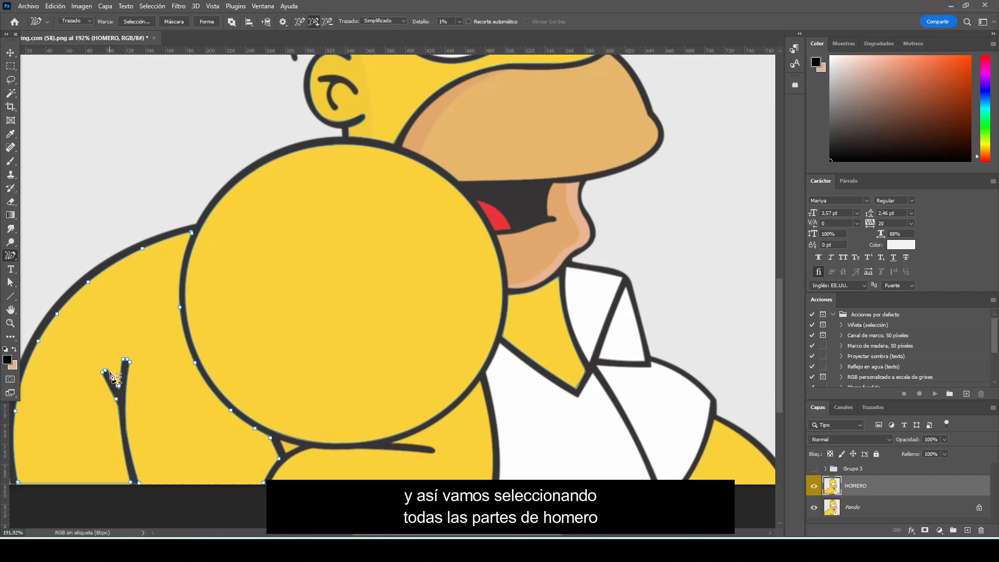
{"action": "left_click", "coordinate": [261, 482]}
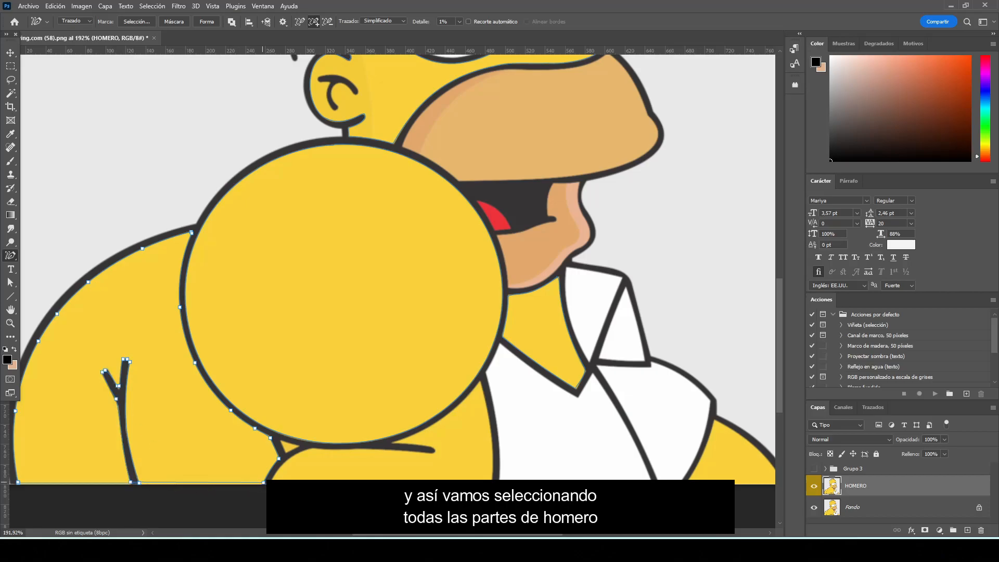
{"action": "left_click", "coordinate": [330, 448]}
{"action": "left_click", "coordinate": [462, 404]}
{"action": "left_click", "coordinate": [729, 426], "text": "shift"}
Fill the traced yellow areas with a solid colour fill layer in #f3c733, sampled from the character's skin
{"action": "scroll", "coordinate": [656, 464], "scroll_direction": "down", "scroll_amount": 3}
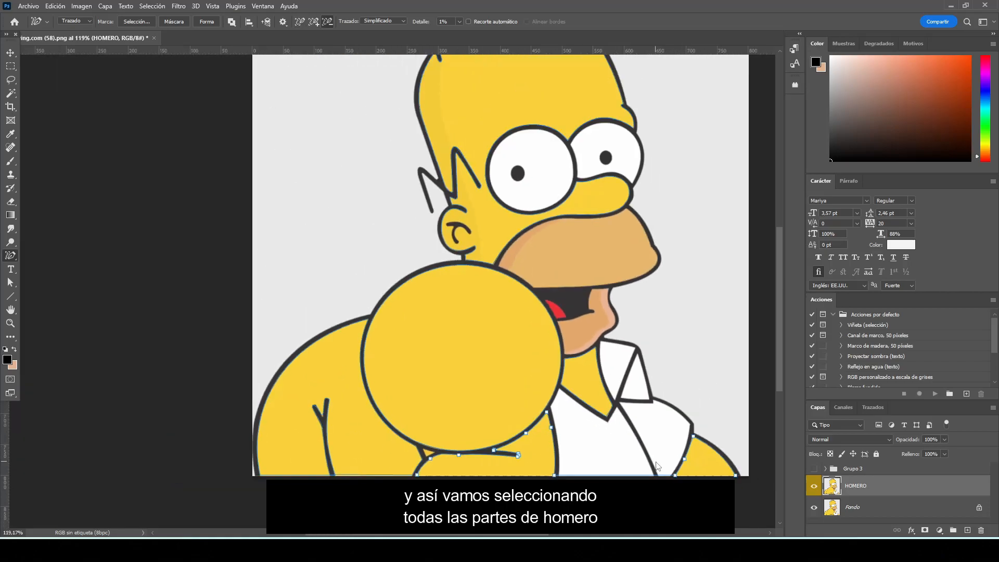
{"action": "scroll", "coordinate": [675, 459], "scroll_direction": "right", "scroll_amount": 1}
{"action": "scroll", "coordinate": [675, 460], "scroll_direction": "right", "scroll_amount": 1}
{"action": "scroll", "coordinate": [676, 460], "scroll_direction": "up", "scroll_amount": 3}
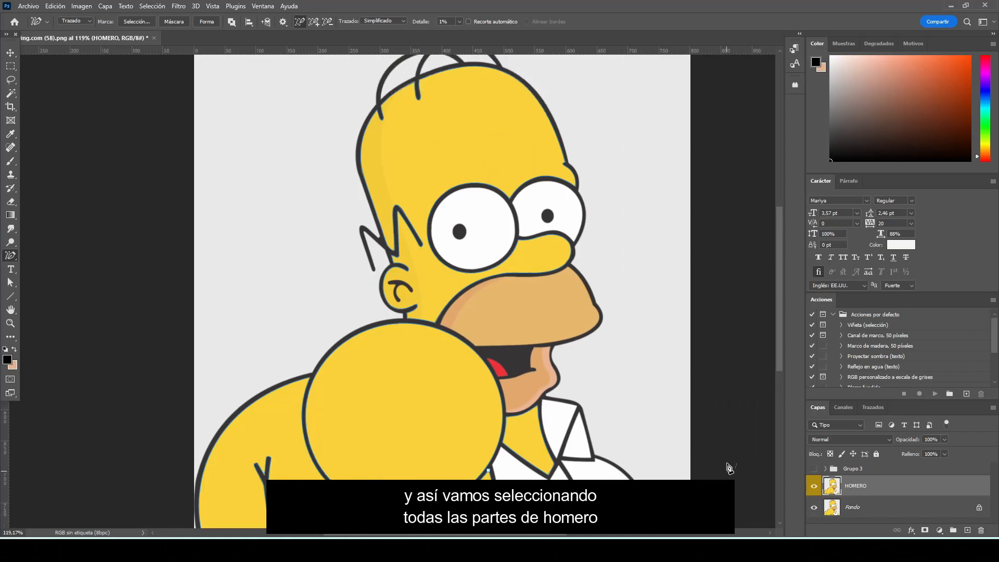
{"action": "left_click", "coordinate": [939, 530]}
{"action": "left_click", "coordinate": [940, 346]}
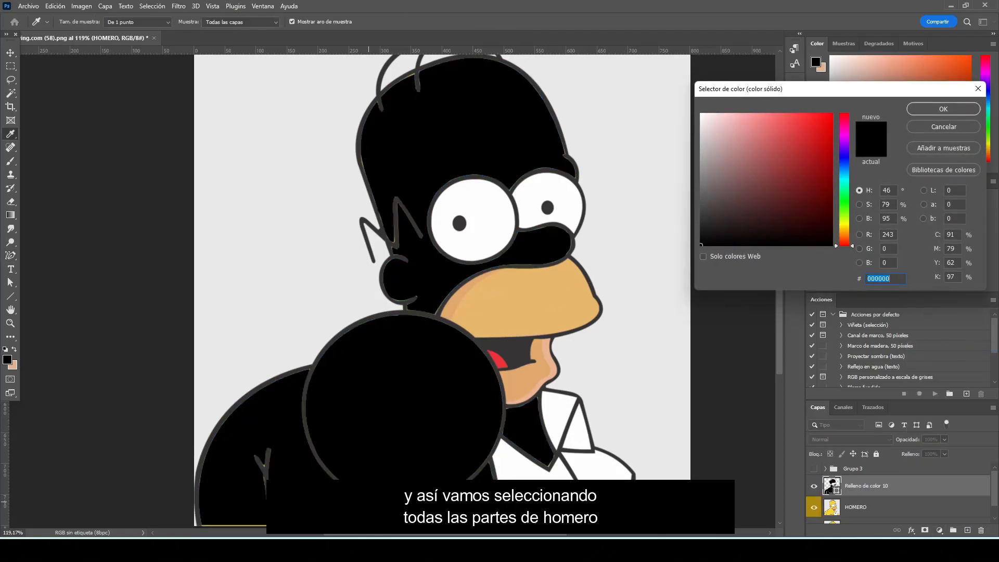
{"action": "left_click", "coordinate": [368, 502]}
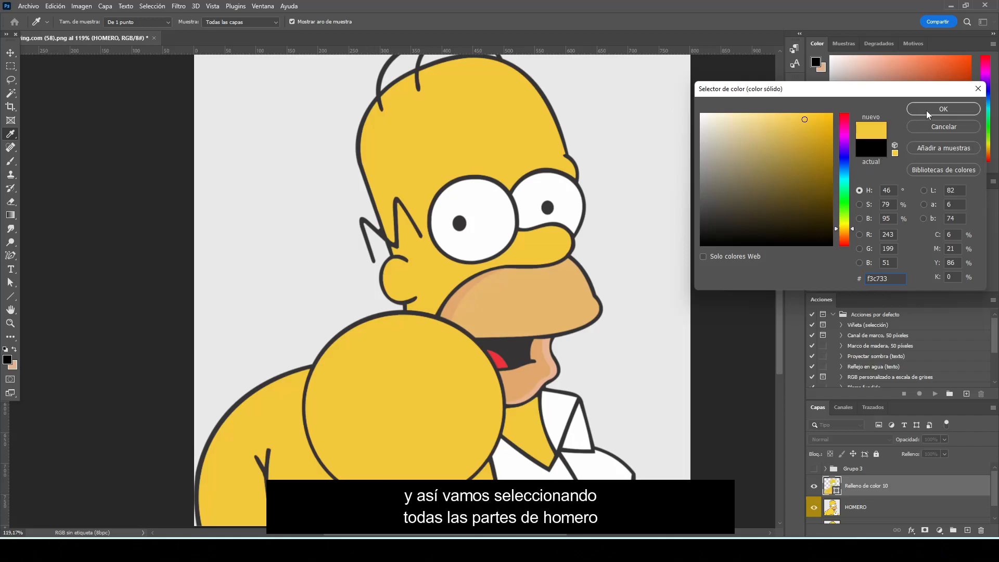
{"action": "left_click", "coordinate": [943, 109]}
{"action": "key", "text": "p"}
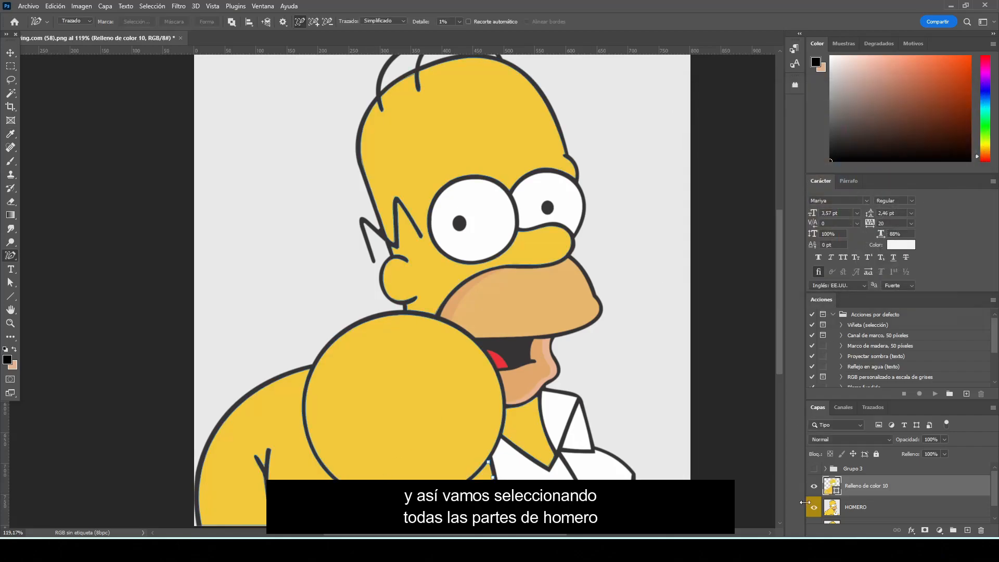
Hide the Fondo layer and toggle the HOMERO layer's visibility to check the yellow fill, leaving HOMERO visible
{"action": "scroll", "coordinate": [814, 508], "scroll_direction": "down", "scroll_amount": 1}
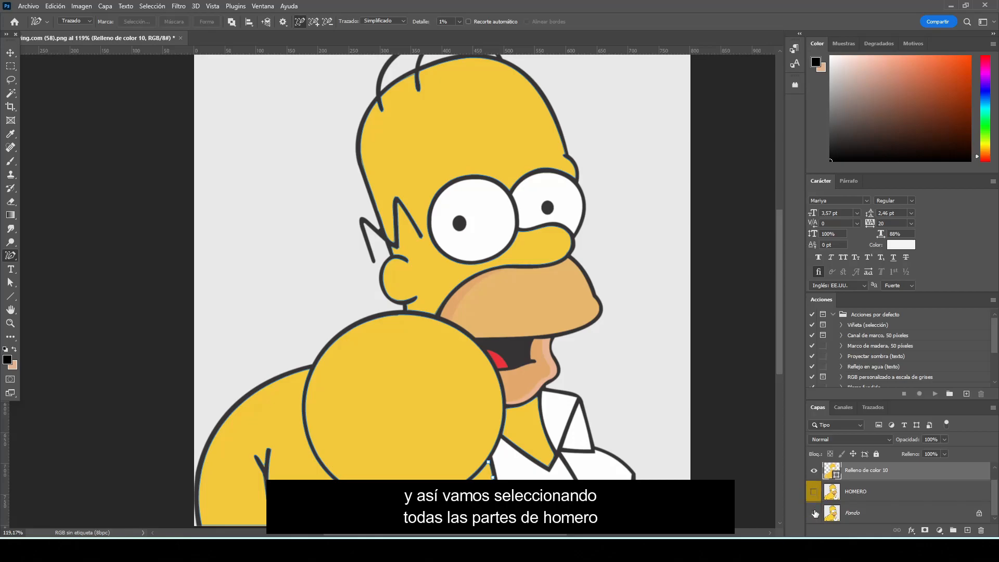
{"action": "left_click", "coordinate": [814, 513]}
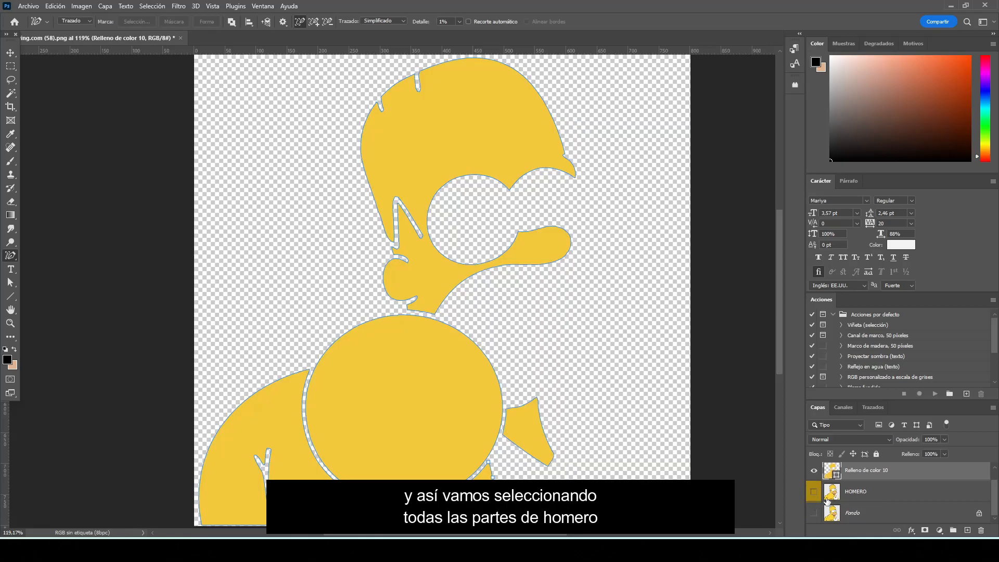
{"action": "left_click", "coordinate": [815, 490]}
{"action": "left_click", "coordinate": [815, 490]}
{"action": "left_click", "coordinate": [815, 490]}
{"action": "left_click", "coordinate": [816, 491]}
{"action": "left_click", "coordinate": [816, 491]}
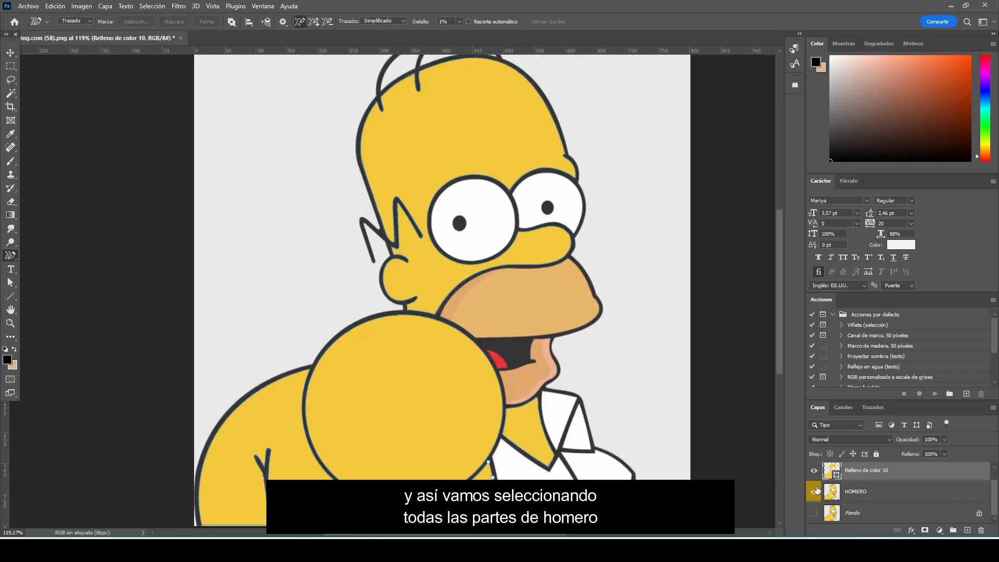
Rename the yellow skin fill layer as piel
{"action": "double_click", "coordinate": [857, 470]}
{"action": "type", "text": "o"}
{"action": "type", "text": "iel"}
{"action": "key", "text": "Return"}
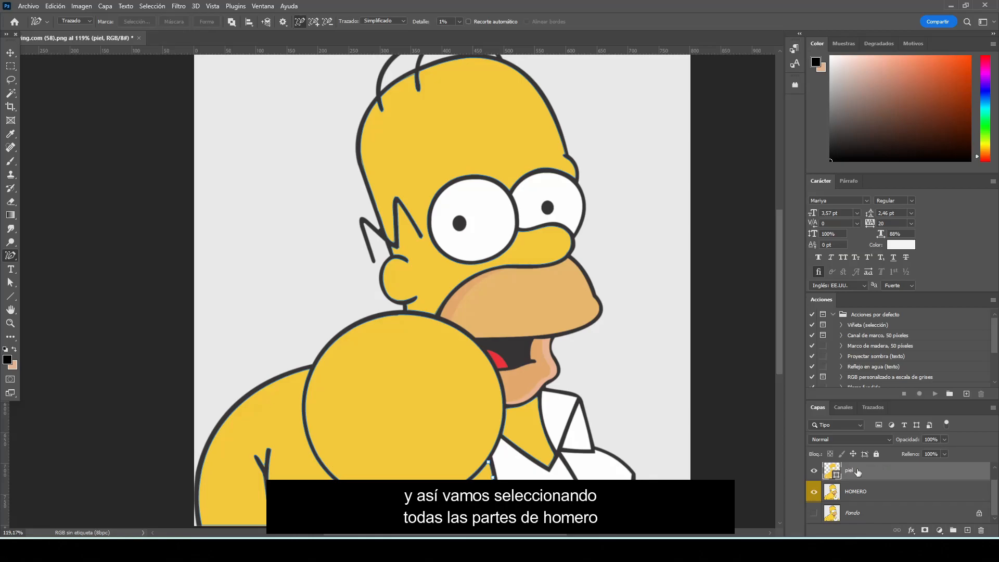
Trace the whites of both eyes and the white shirt and collar areas on the HOMERO layer into one path
{"action": "scroll", "coordinate": [852, 474], "scroll_direction": "up", "scroll_amount": 1}
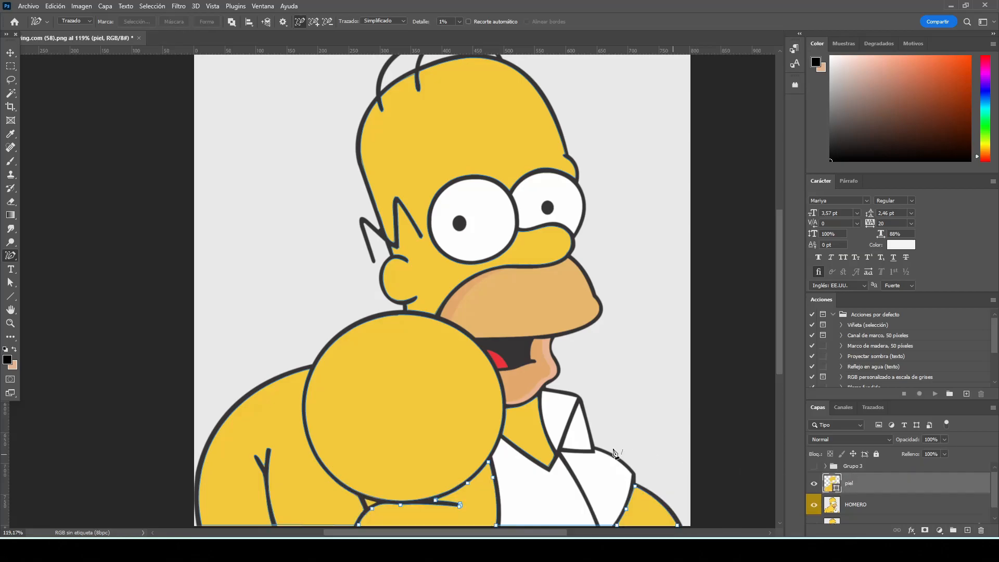
{"action": "left_click", "coordinate": [879, 505]}
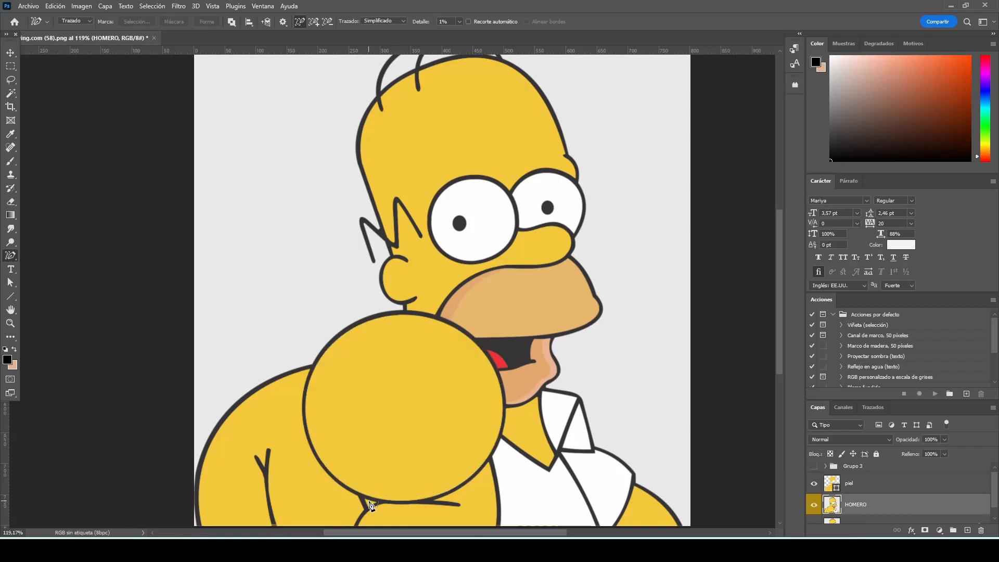
{"action": "scroll", "coordinate": [368, 504], "scroll_direction": "up", "scroll_amount": 3}
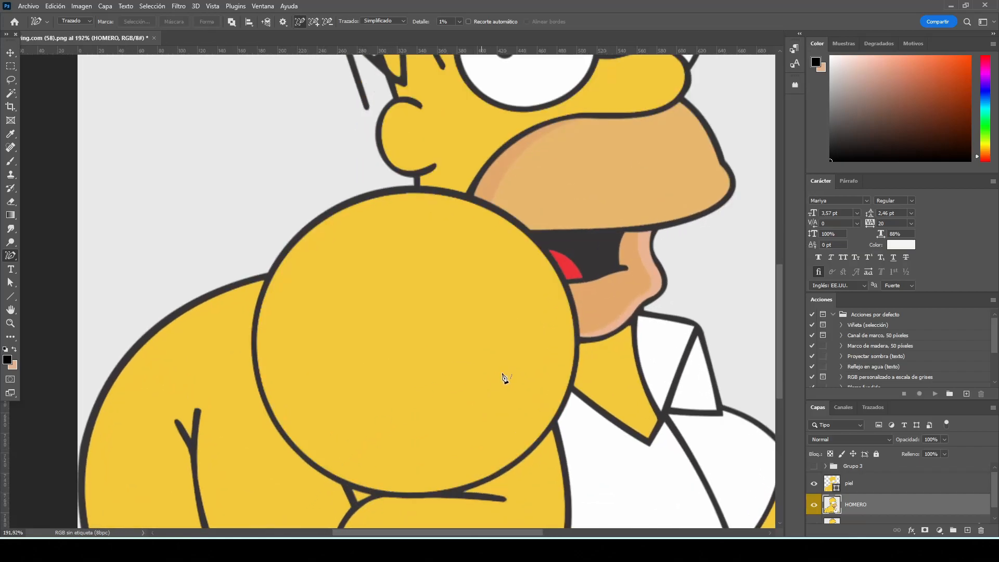
{"action": "scroll", "coordinate": [554, 387], "scroll_direction": "down", "scroll_amount": 2}
{"action": "scroll", "coordinate": [554, 388], "scroll_direction": "down", "scroll_amount": 1}
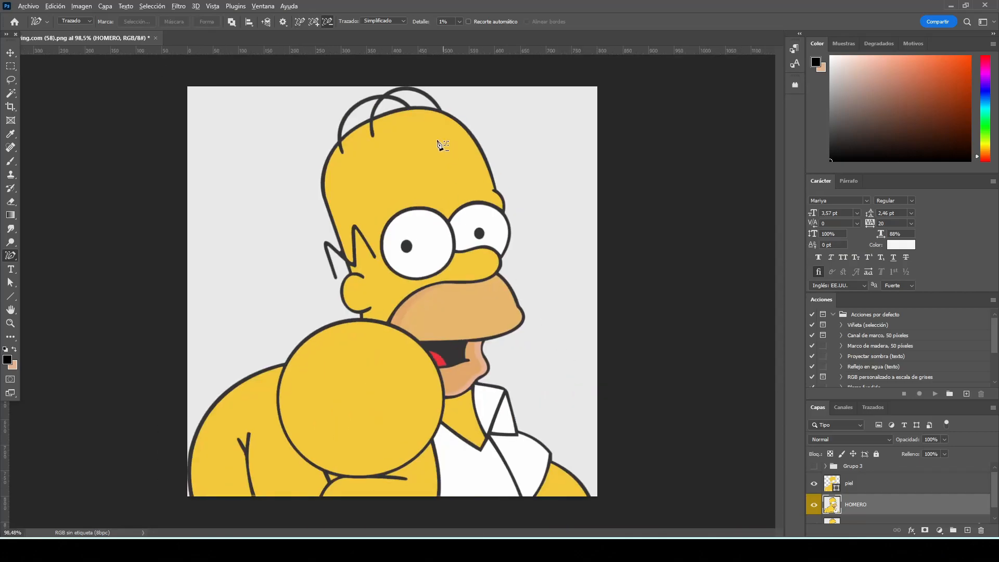
{"action": "scroll", "coordinate": [396, 106], "scroll_direction": "up", "scroll_amount": 2}
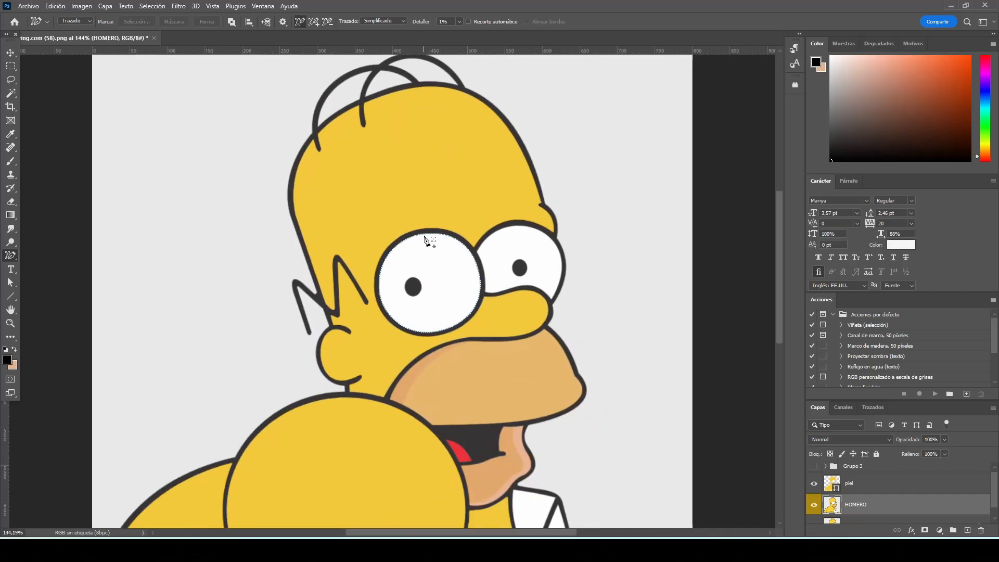
{"action": "left_click", "coordinate": [426, 238]}
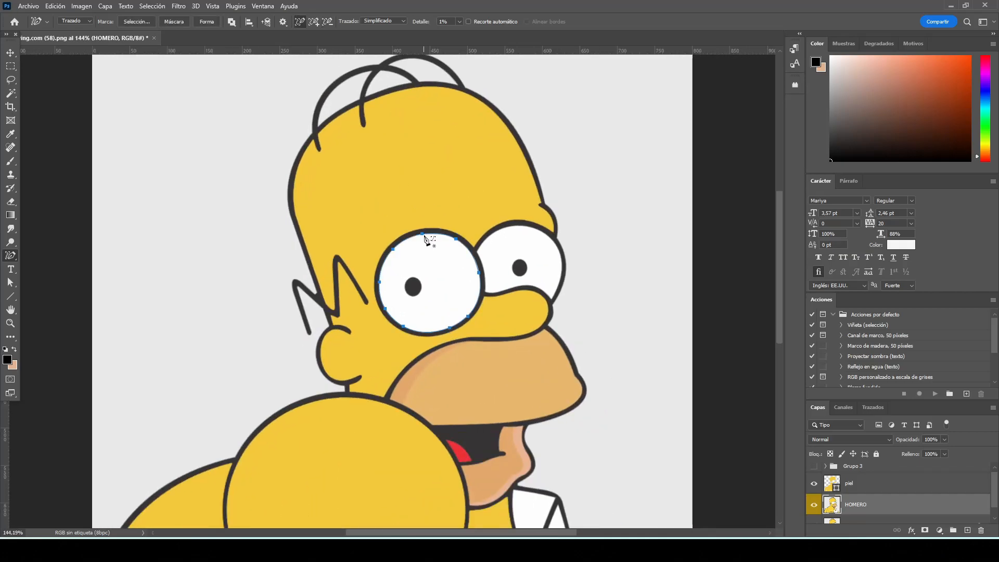
{"action": "left_click", "coordinate": [521, 231]}
{"action": "left_click_drag", "start_coordinate": [778, 314], "coordinate": [782, 367]}
{"action": "left_click", "coordinate": [569, 404], "text": "shift"}
{"action": "left_click", "coordinate": [548, 428], "text": "shift"}
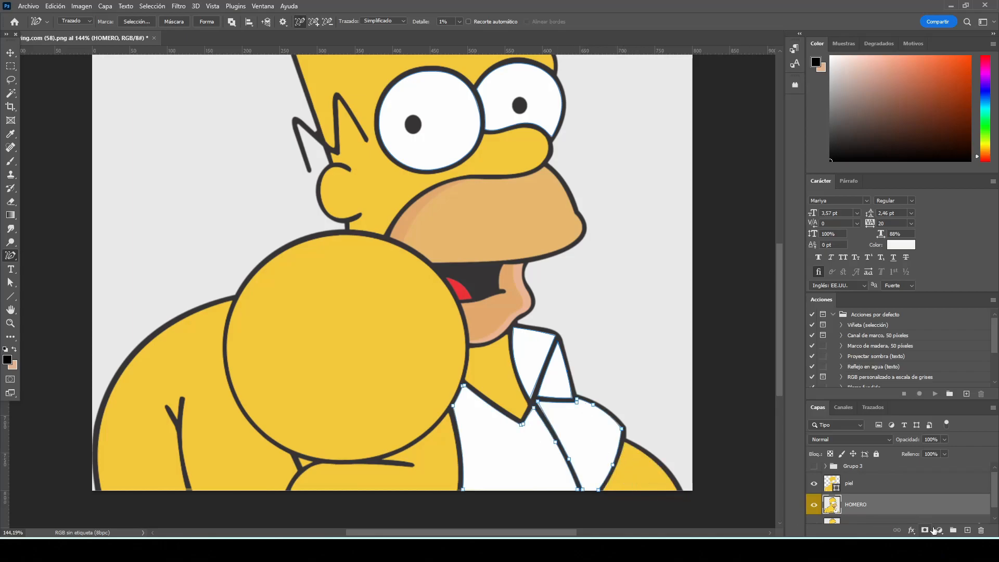
Fill the traced eyes and shirt with a solid colour fill layer in white, sampled from the original shirt
{"action": "left_click", "coordinate": [940, 530]}
{"action": "left_click", "coordinate": [937, 346]}
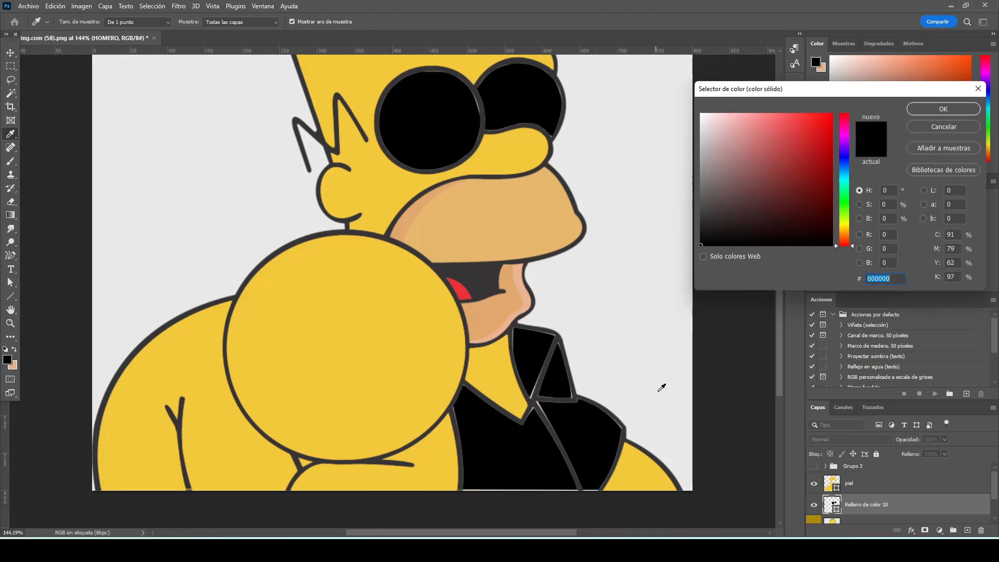
{"action": "left_click", "coordinate": [700, 119]}
{"action": "left_click", "coordinate": [943, 109]}
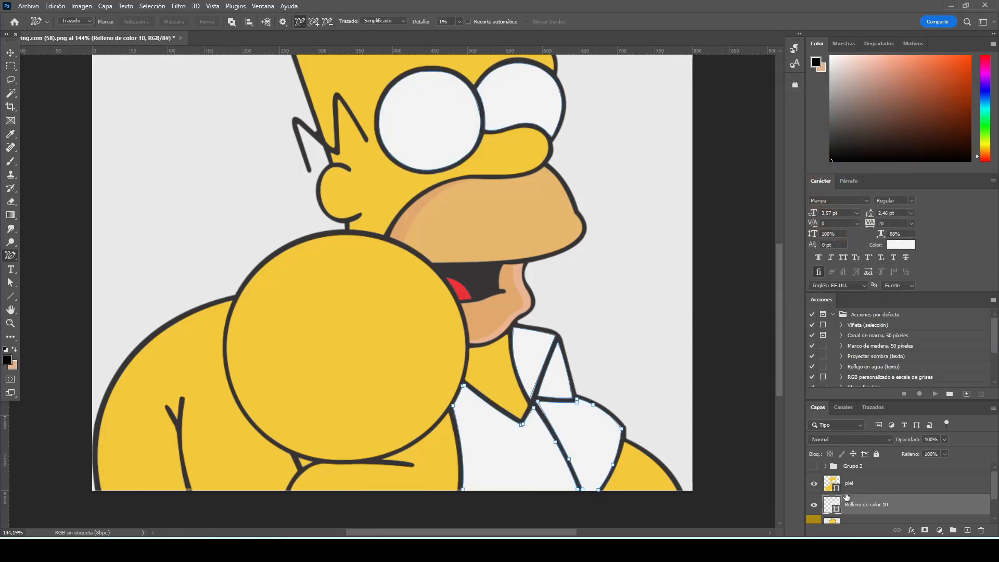
{"action": "left_click", "coordinate": [813, 504]}
{"action": "double_click", "coordinate": [831, 504]}
{"action": "left_click", "coordinate": [597, 434]}
{"action": "left_click", "coordinate": [917, 108]}
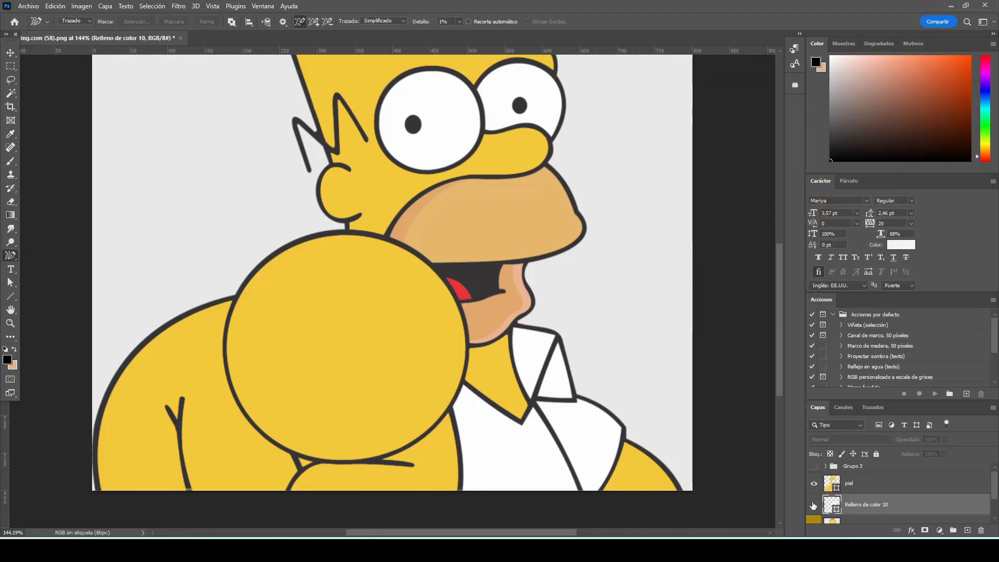
{"action": "left_click", "coordinate": [814, 504]}
Rename the white fill layer as blanco, and hide the piel and blanco layers
{"action": "double_click", "coordinate": [863, 505]}
{"action": "type", "text": "blanco"}
{"action": "key", "text": "Return"}
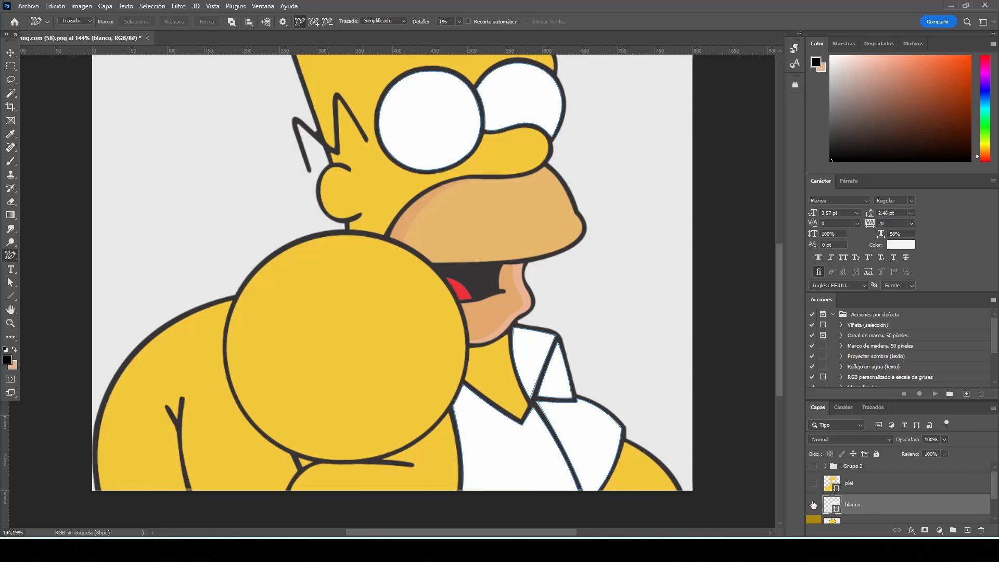
{"action": "left_click", "coordinate": [814, 504]}
Trace both pupils on the HOMERO layer into a path
{"action": "scroll", "coordinate": [858, 502], "scroll_direction": "down", "scroll_amount": 2}
{"action": "left_click", "coordinate": [874, 506]}
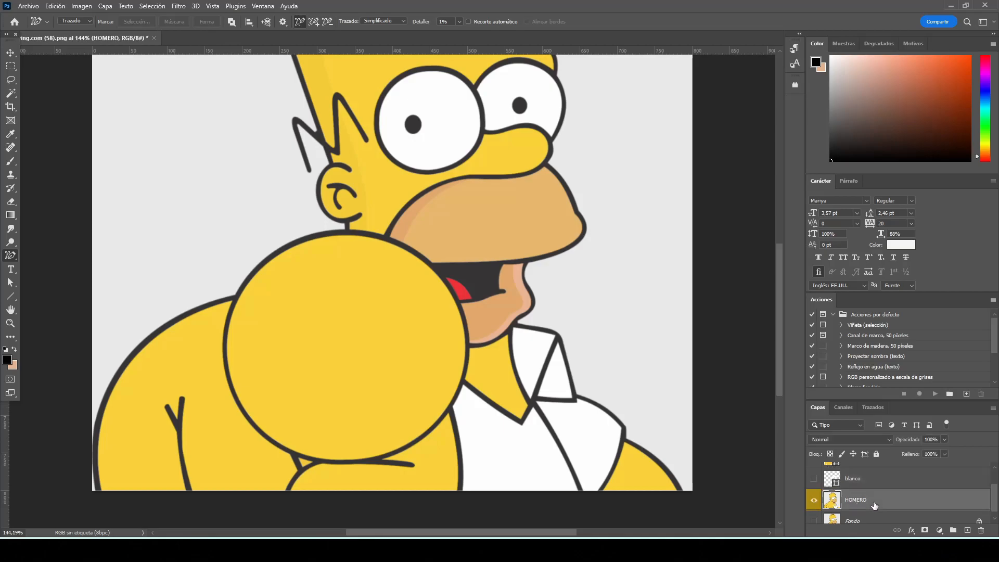
{"action": "left_click_drag", "start_coordinate": [779, 367], "coordinate": [779, 322]}
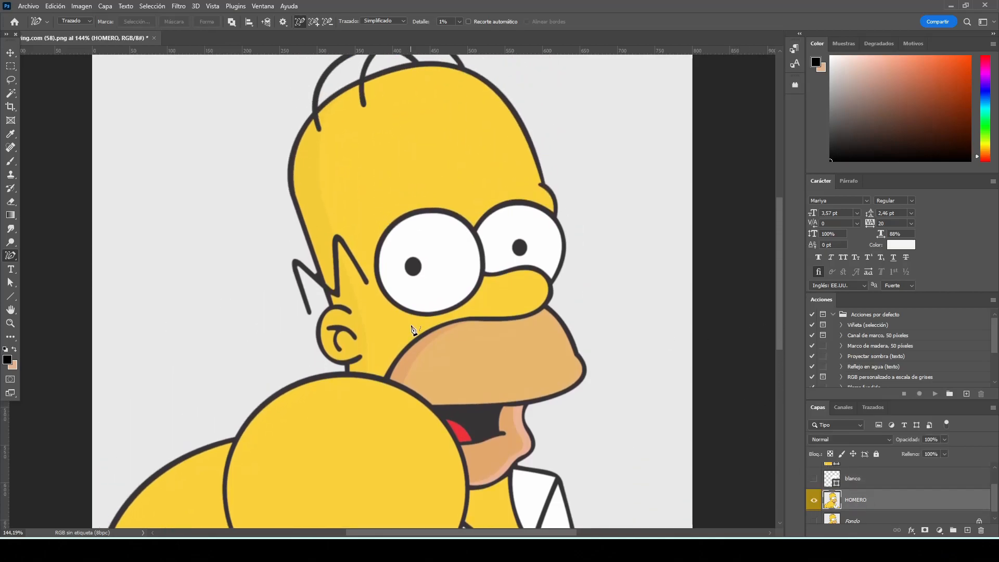
{"action": "left_click", "coordinate": [419, 262]}
{"action": "left_click", "coordinate": [519, 245], "text": "shift"}
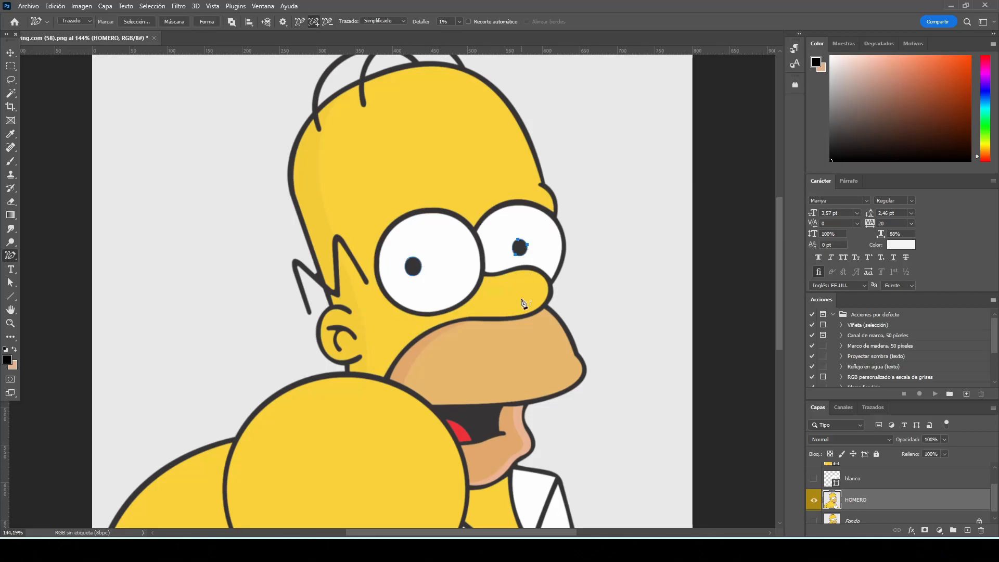
Fill the traced pupils with a solid colour fill layer in black and rename the layer as ojos
{"action": "left_click", "coordinate": [939, 530]}
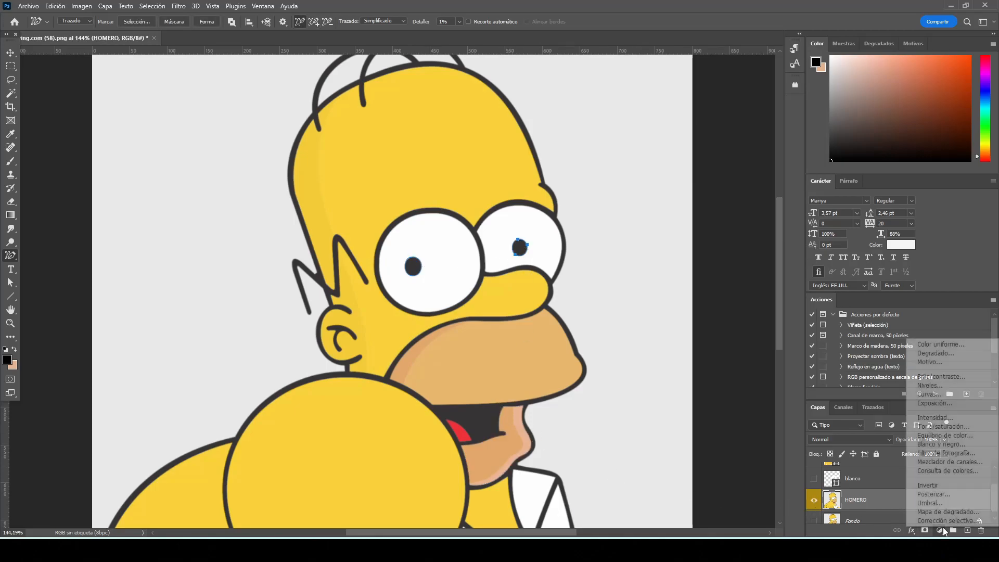
{"action": "left_click", "coordinate": [931, 343]}
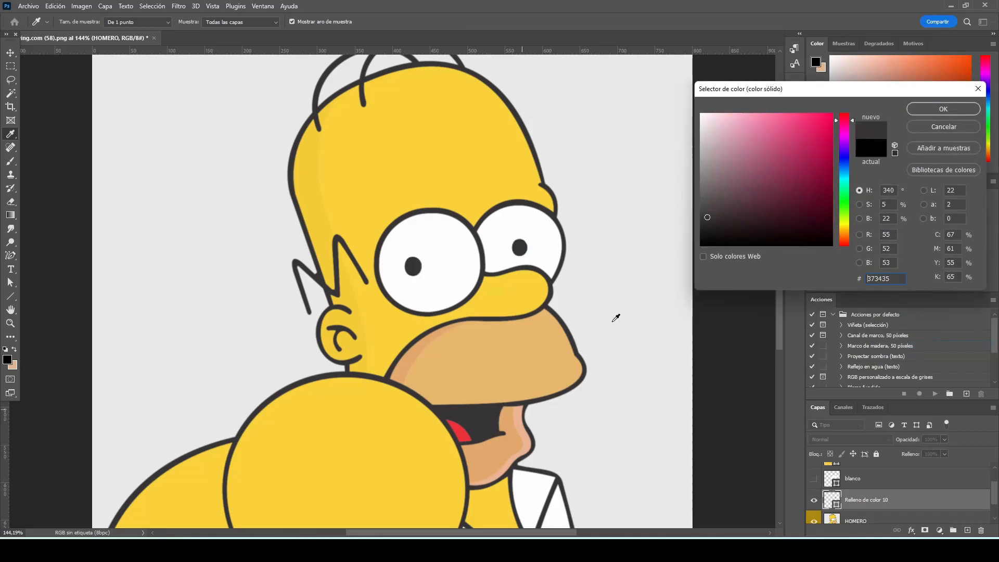
{"action": "left_click_drag", "start_coordinate": [704, 243], "coordinate": [692, 250]}
{"action": "left_click", "coordinate": [943, 109]}
{"action": "double_click", "coordinate": [861, 499]}
{"action": "type", "text": "ojos"}
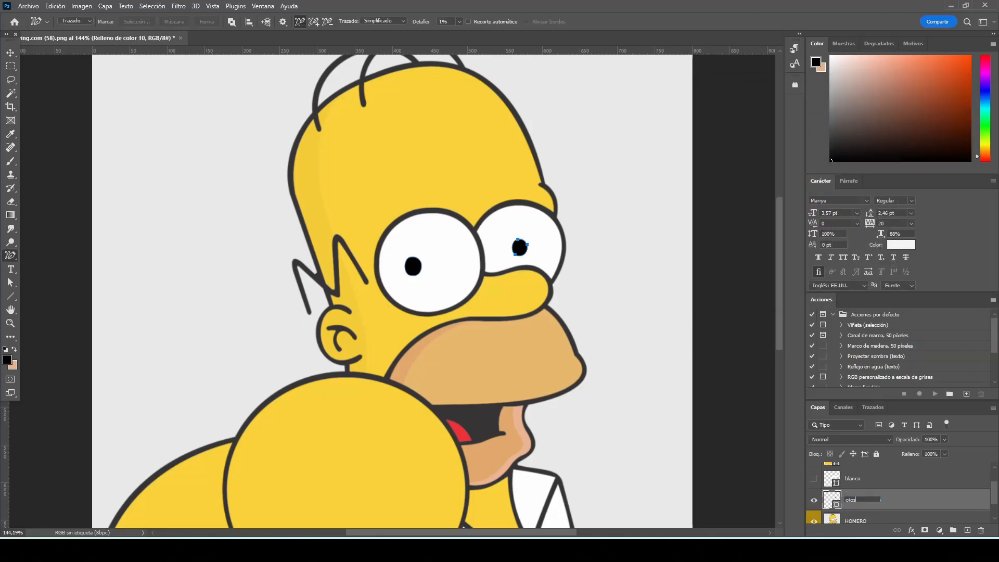
{"action": "key", "text": "Return"}
Trace the tongue on the HOMERO layer in Detallado mode and fill it with solid colour #ed3237, sampled from the tongue
{"action": "left_click", "coordinate": [870, 516]}
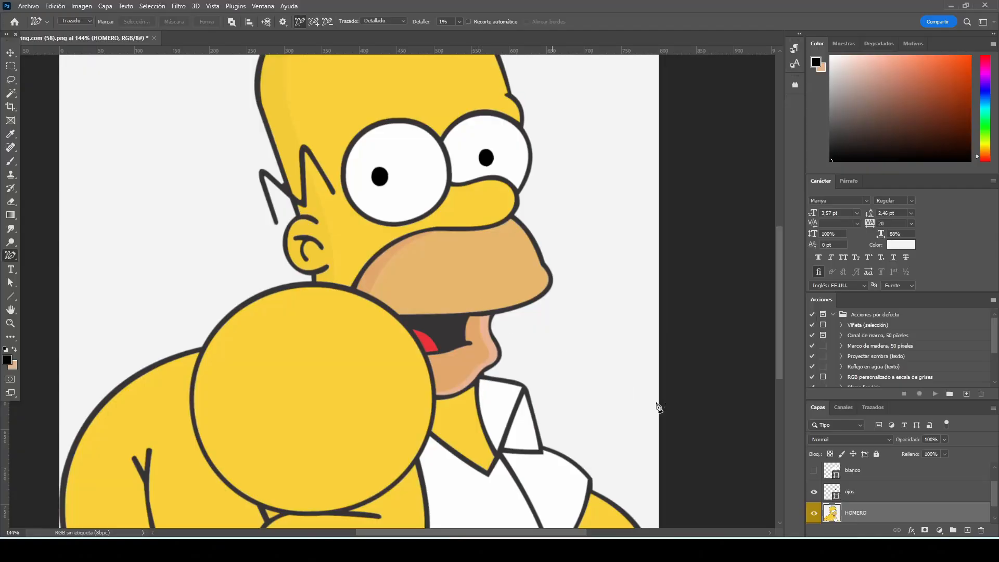
{"action": "left_click", "coordinate": [434, 346]}
{"action": "left_click", "coordinate": [938, 530]}
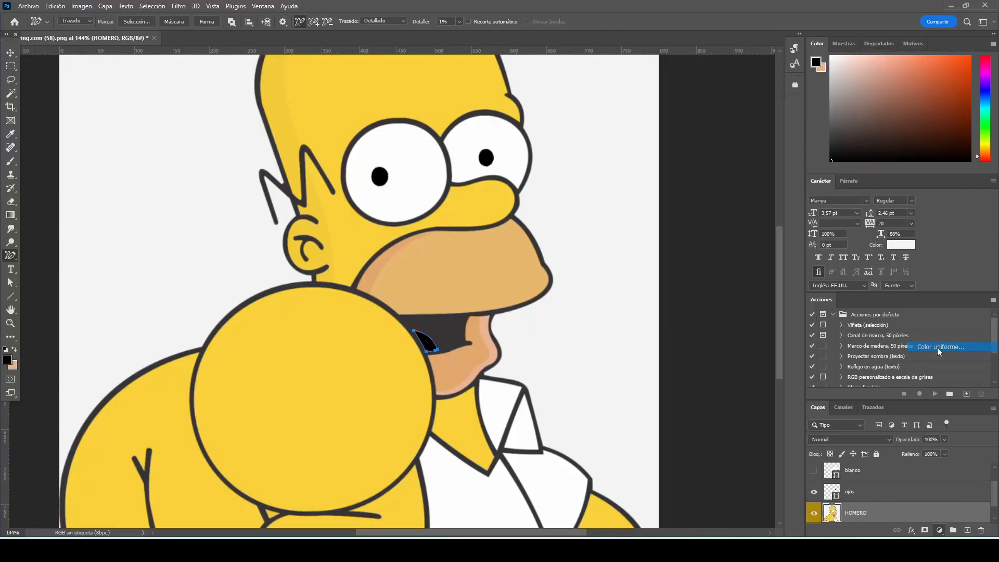
{"action": "left_click", "coordinate": [938, 347]}
{"action": "left_click", "coordinate": [920, 112]}
{"action": "left_click", "coordinate": [814, 513]}
{"action": "double_click", "coordinate": [830, 512]}
{"action": "left_click", "coordinate": [428, 344]}
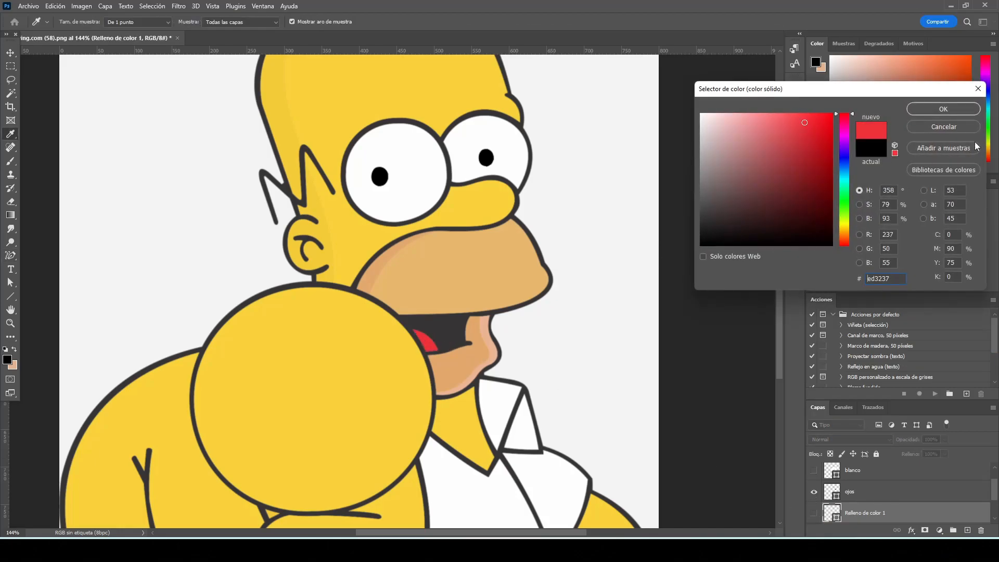
{"action": "left_click", "coordinate": [956, 112]}
Hide the ojos layer, show the tongue's fill layer and rename it as lengua
{"action": "left_click", "coordinate": [813, 492]}
{"action": "left_click", "coordinate": [814, 513]}
{"action": "double_click", "coordinate": [856, 512]}
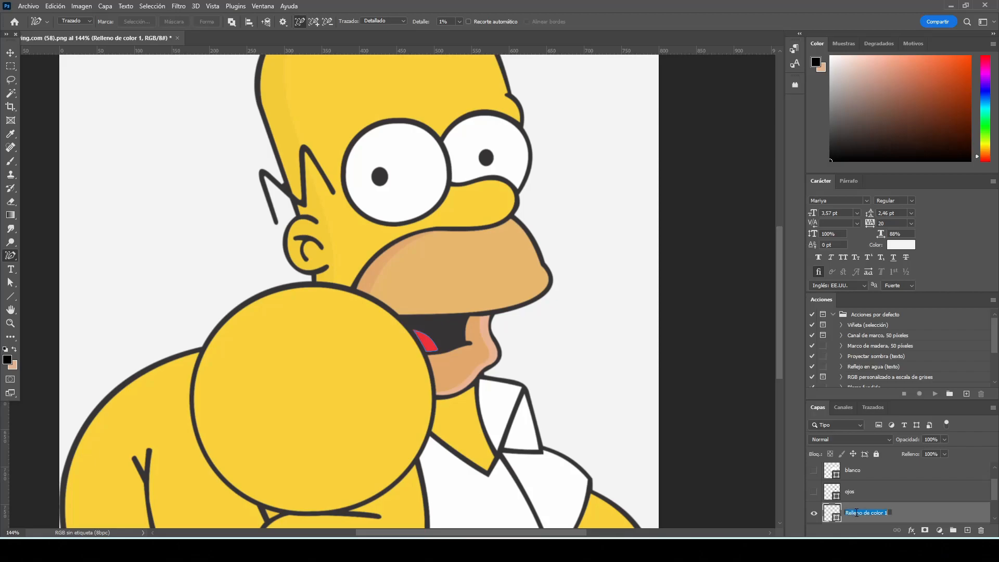
{"action": "type", "text": "lengua"}
{"action": "key", "text": "Return"}
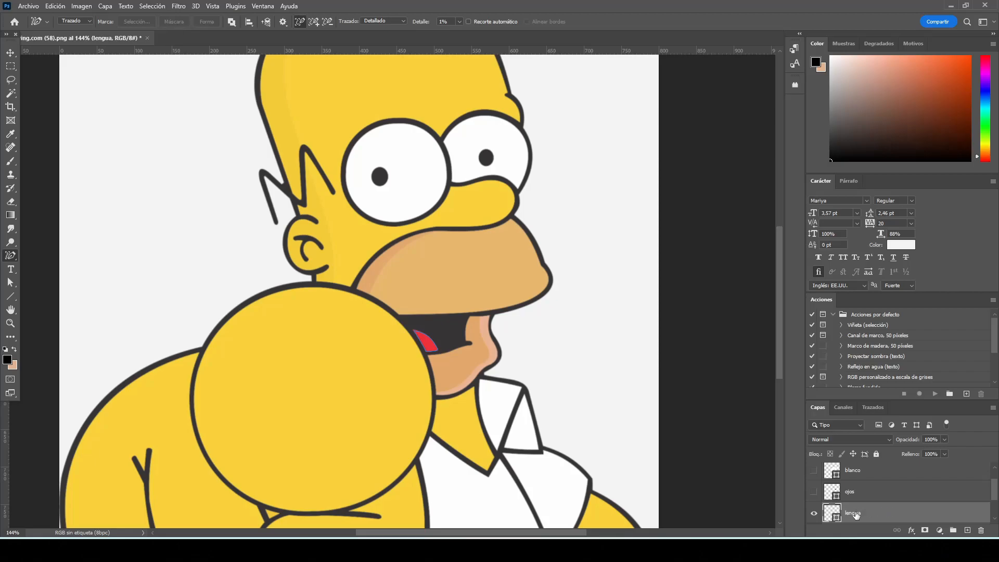
Trace the tan muzzle and lower jaw on the HOMERO layer into a path
{"action": "scroll", "coordinate": [855, 514], "scroll_direction": "down", "scroll_amount": 1}
{"action": "left_click", "coordinate": [856, 514]}
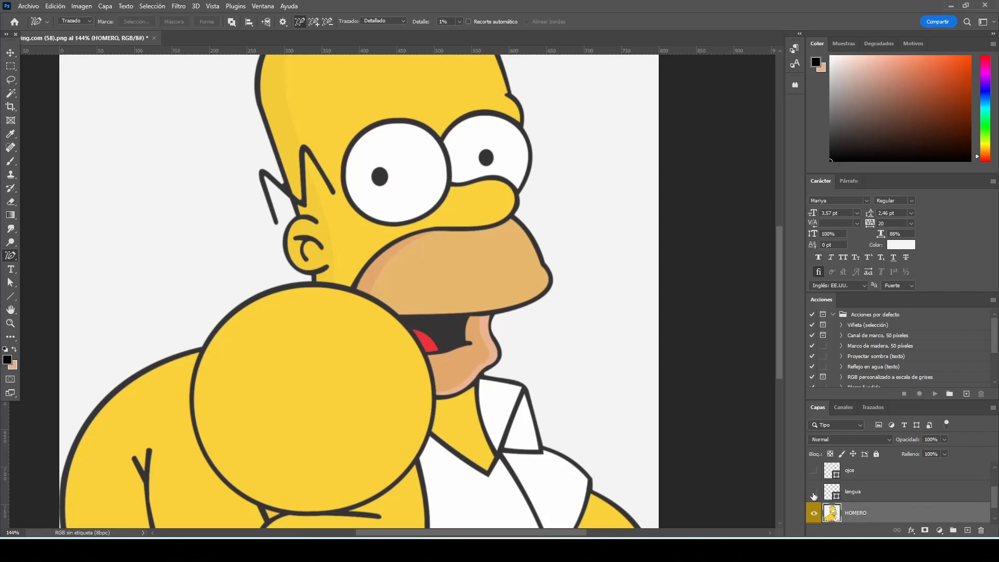
{"action": "scroll", "coordinate": [625, 460], "scroll_direction": "up", "scroll_amount": 2}
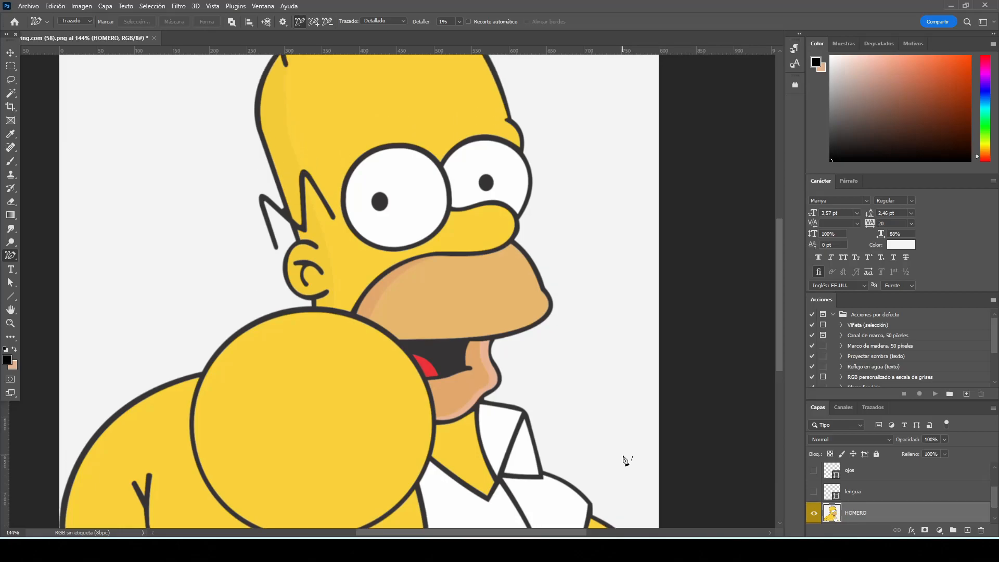
{"action": "left_click", "coordinate": [503, 255]}
{"action": "left_click", "coordinate": [487, 349], "text": "shift"}
Fill the traced muzzle and jaw with a solid colour fill layer in the tan sampled from the muzzle
{"action": "left_click", "coordinate": [938, 529]}
{"action": "left_click", "coordinate": [948, 345]}
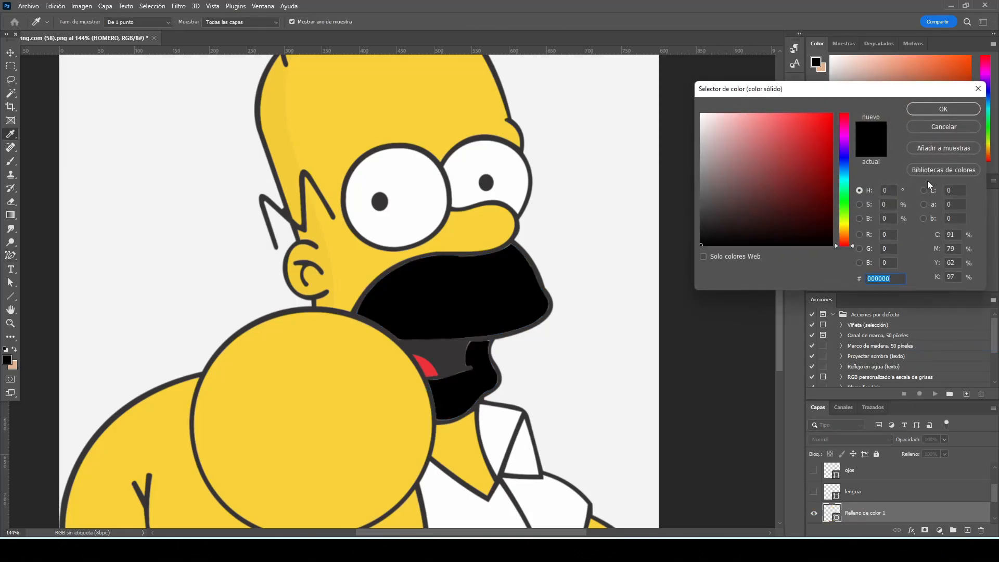
{"action": "left_click", "coordinate": [944, 108]}
{"action": "left_click", "coordinate": [814, 513]}
{"action": "double_click", "coordinate": [831, 512]}
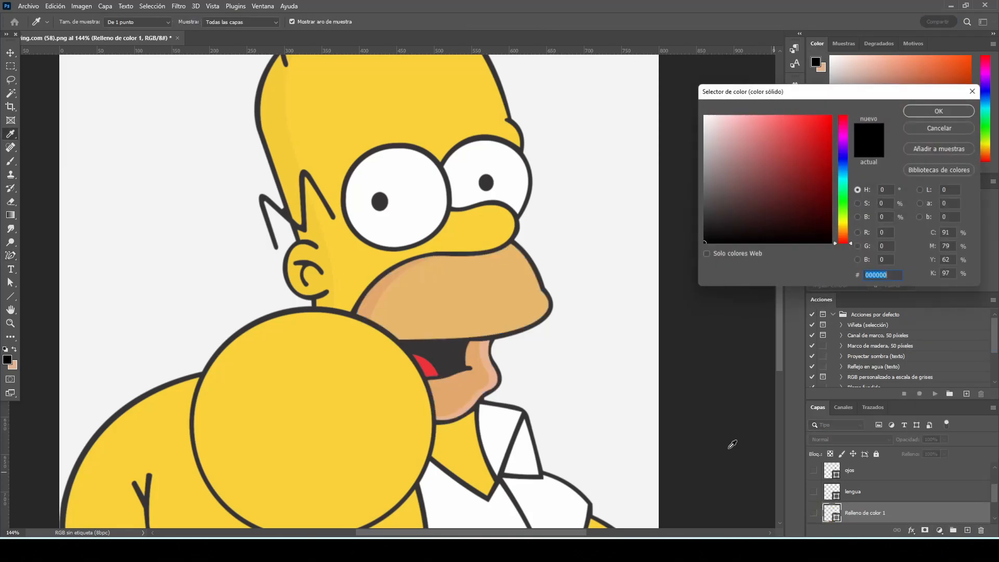
{"action": "left_click", "coordinate": [502, 283]}
{"action": "key", "text": "Return"}
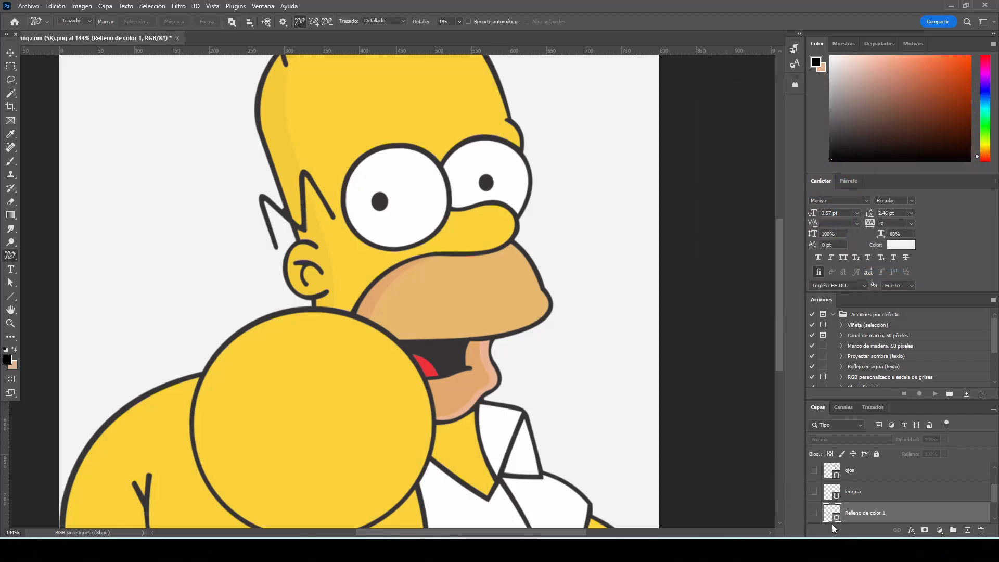
{"action": "left_click", "coordinate": [814, 513]}
Rename the tan fill layer as boca
{"action": "double_click", "coordinate": [863, 512]}
{"action": "type", "text": "bo"}
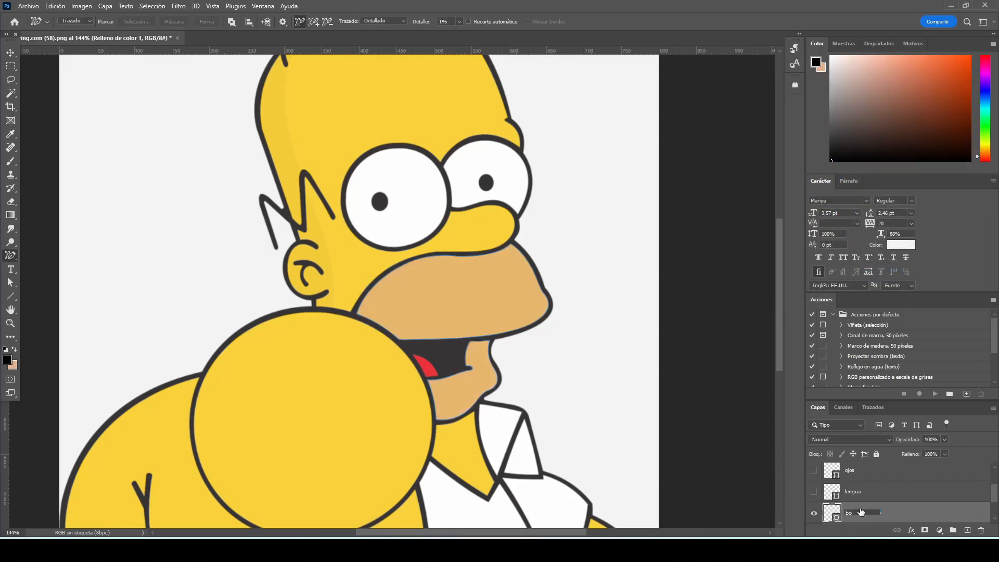
{"action": "key", "text": "Return"}
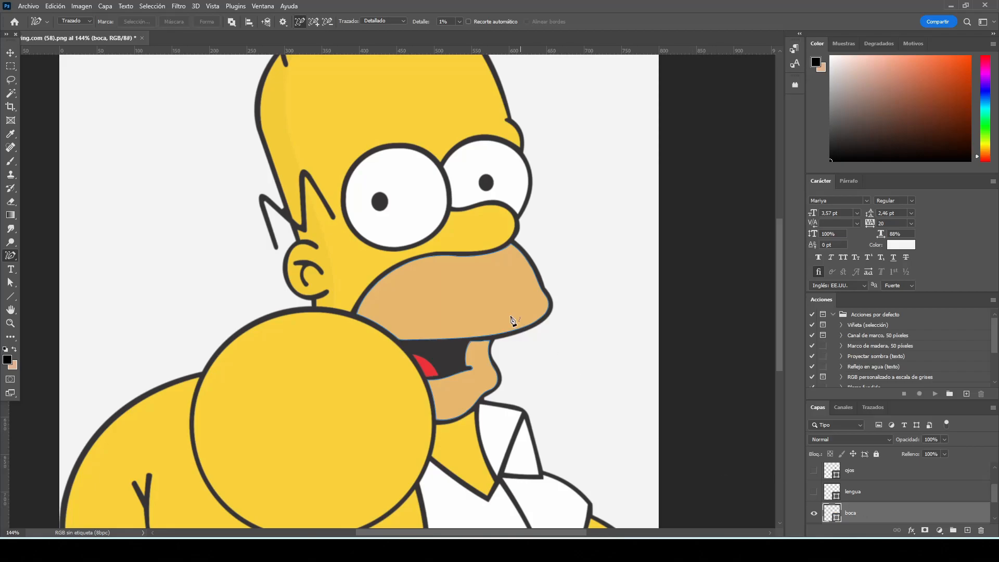
Show the lengua, ojos, blanco and piel layers, and move ojos above piel in the layer order
{"action": "scroll", "coordinate": [523, 295], "scroll_direction": "down", "scroll_amount": 3}
{"action": "left_click", "coordinate": [814, 491]}
{"action": "left_click", "coordinate": [814, 471]}
{"action": "scroll", "coordinate": [848, 492], "scroll_direction": "up", "scroll_amount": 2}
{"action": "left_click", "coordinate": [814, 492]}
{"action": "left_click", "coordinate": [813, 474]}
{"action": "scroll", "coordinate": [865, 483], "scroll_direction": "down", "scroll_amount": 1}
{"action": "left_click_drag", "start_coordinate": [867, 493], "coordinate": [881, 458]}
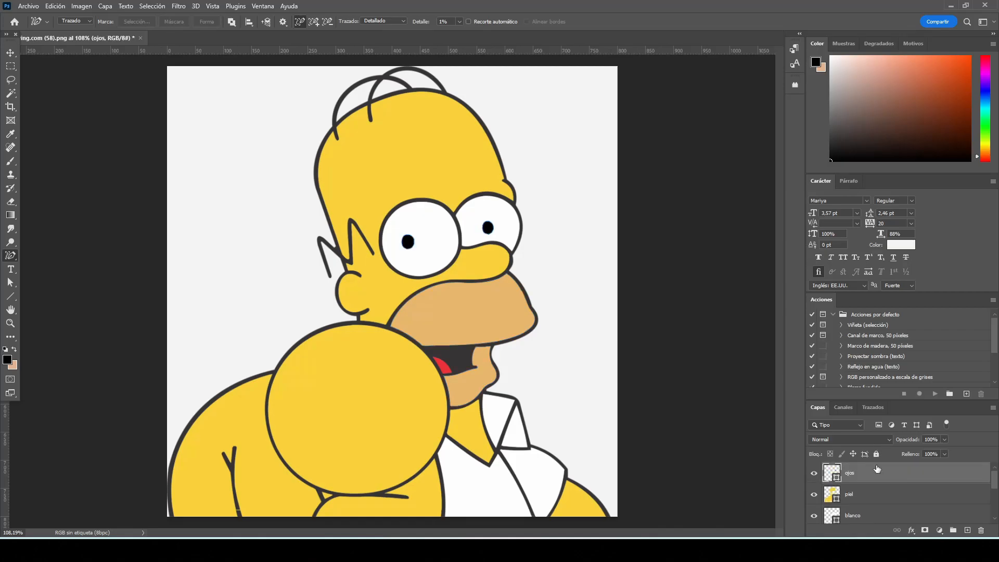
Group all the layers from ojos down to HOMERO, leaving the Fondo layer outside
{"action": "left_click", "coordinate": [11, 53]}
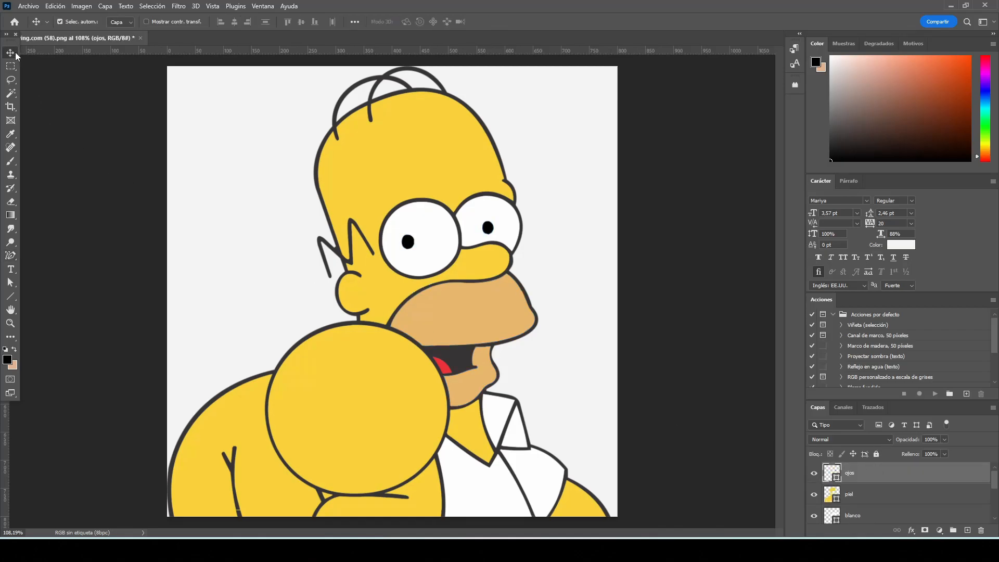
{"action": "left_click", "coordinate": [662, 334]}
{"action": "scroll", "coordinate": [584, 297], "scroll_direction": "up", "scroll_amount": 1}
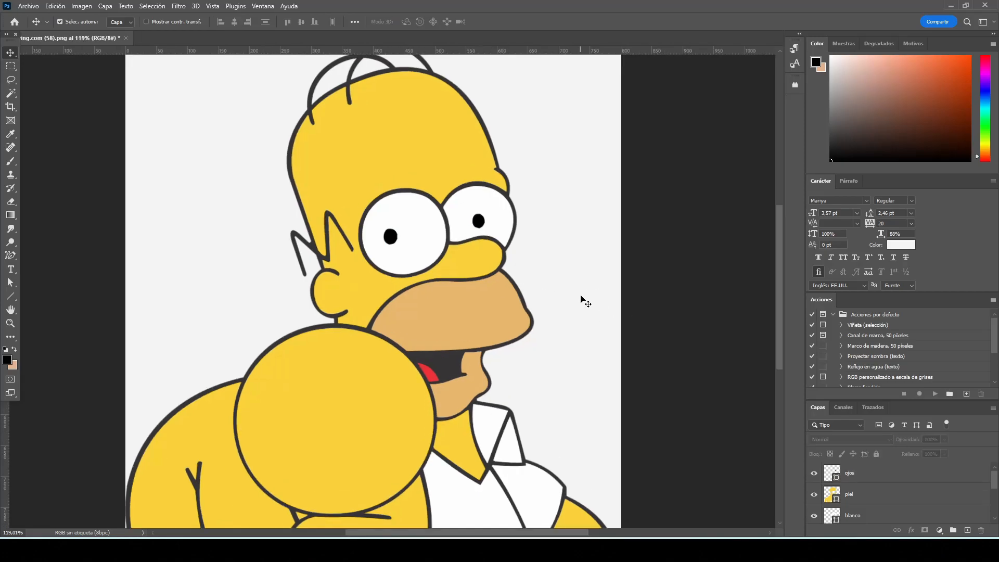
{"action": "left_click", "coordinate": [922, 482]}
{"action": "scroll", "coordinate": [926, 491], "scroll_direction": "down", "scroll_amount": 3}
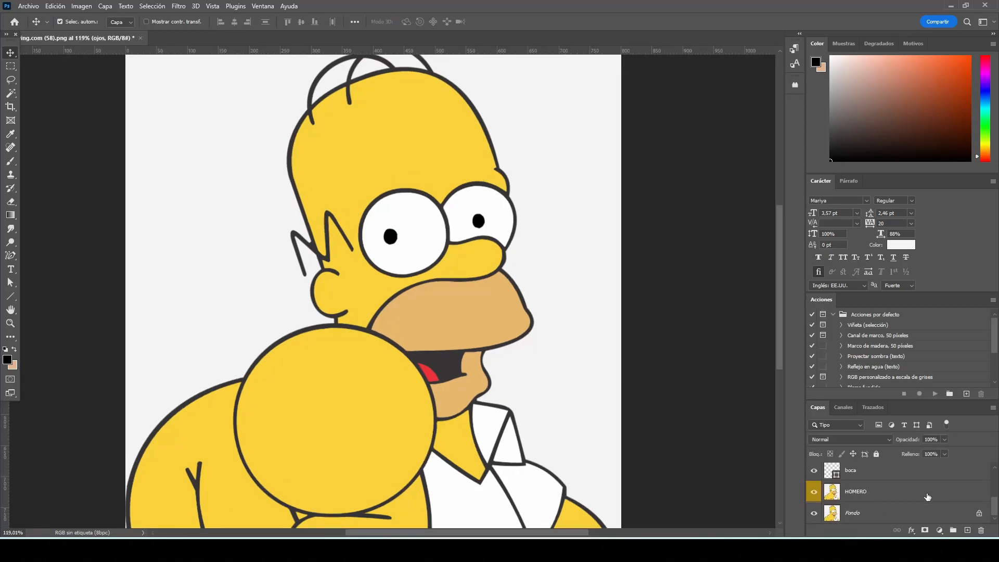
{"action": "left_click", "coordinate": [927, 498], "text": "shift"}
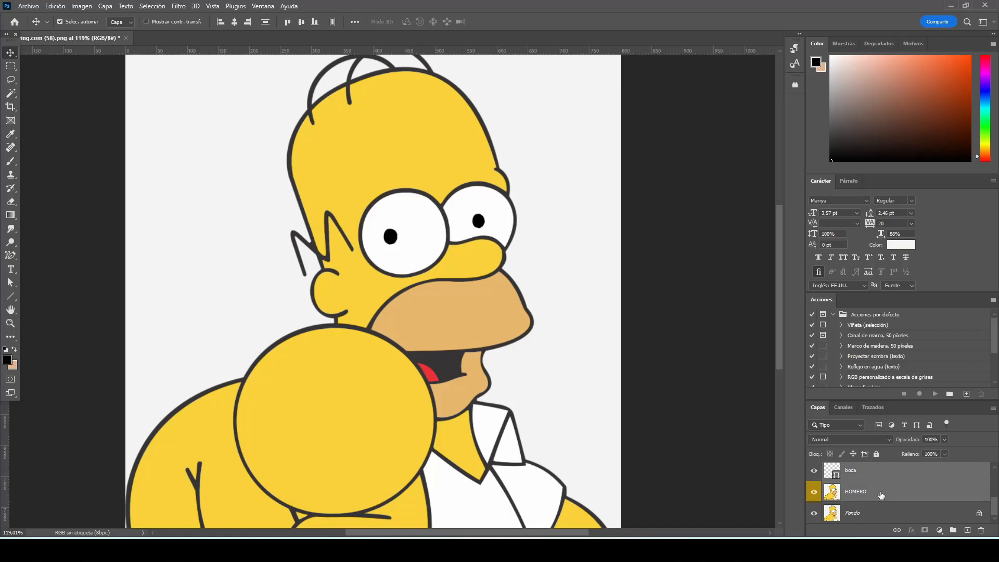
{"action": "left_click", "coordinate": [952, 530]}
Toggle the visibility of the new group and of the Fondo layer to compare the traced artwork with the original
{"action": "left_click", "coordinate": [813, 470]}
{"action": "left_click", "coordinate": [813, 470]}
{"action": "left_click", "coordinate": [813, 470]}
{"action": "left_click", "coordinate": [813, 470]}
{"action": "left_click", "coordinate": [813, 470]}
{"action": "left_click", "coordinate": [813, 470]}
{"action": "left_click", "coordinate": [813, 470]}
{"action": "left_click", "coordinate": [813, 469]}
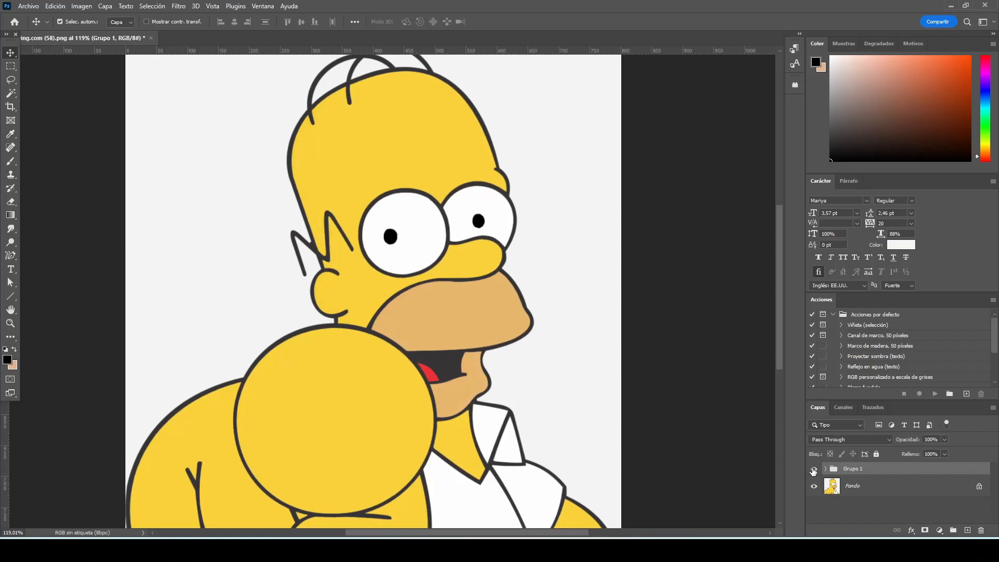
{"action": "left_click", "coordinate": [813, 485]}
{"action": "left_click", "coordinate": [814, 485]}
Hide the Fondo layer and move HOMERO out of the group, placing it directly above Fondo
{"action": "left_click", "coordinate": [858, 492]}
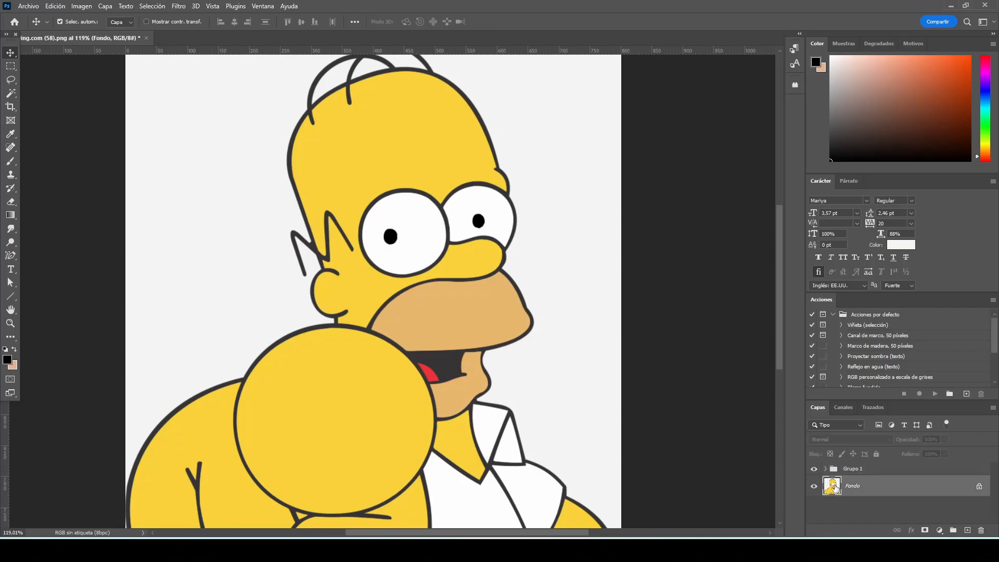
{"action": "left_click", "coordinate": [827, 470]}
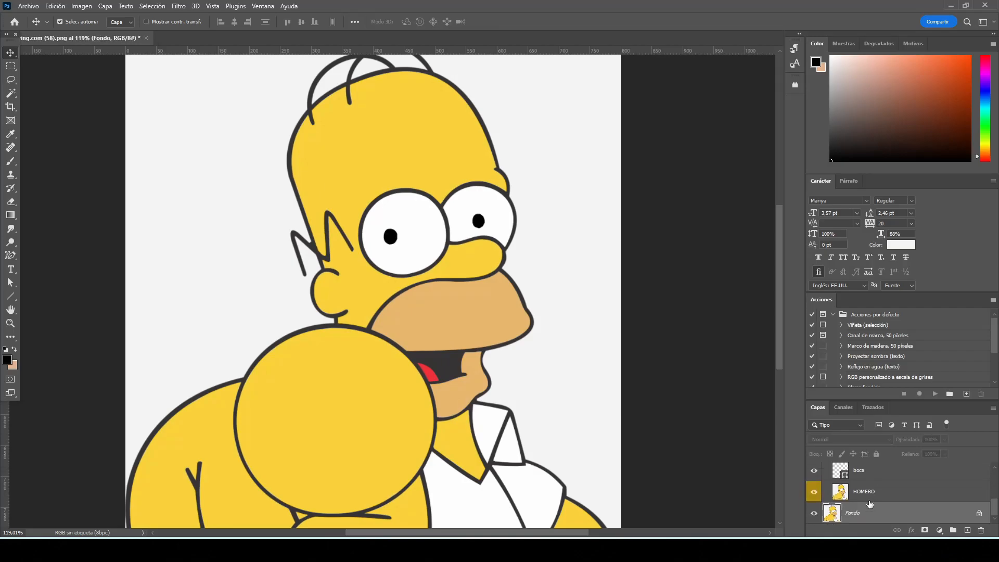
{"action": "left_click", "coordinate": [868, 492]}
{"action": "left_click", "coordinate": [814, 513]}
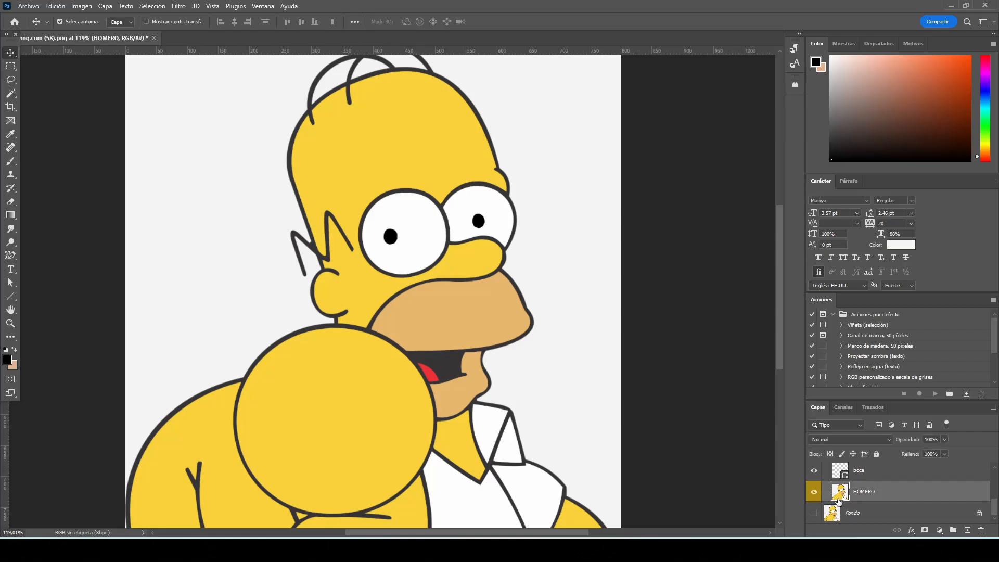
{"action": "left_click_drag", "start_coordinate": [880, 494], "coordinate": [883, 506]}
{"action": "left_click", "coordinate": [873, 475]}
{"action": "scroll", "coordinate": [874, 480], "scroll_direction": "up", "scroll_amount": 3}
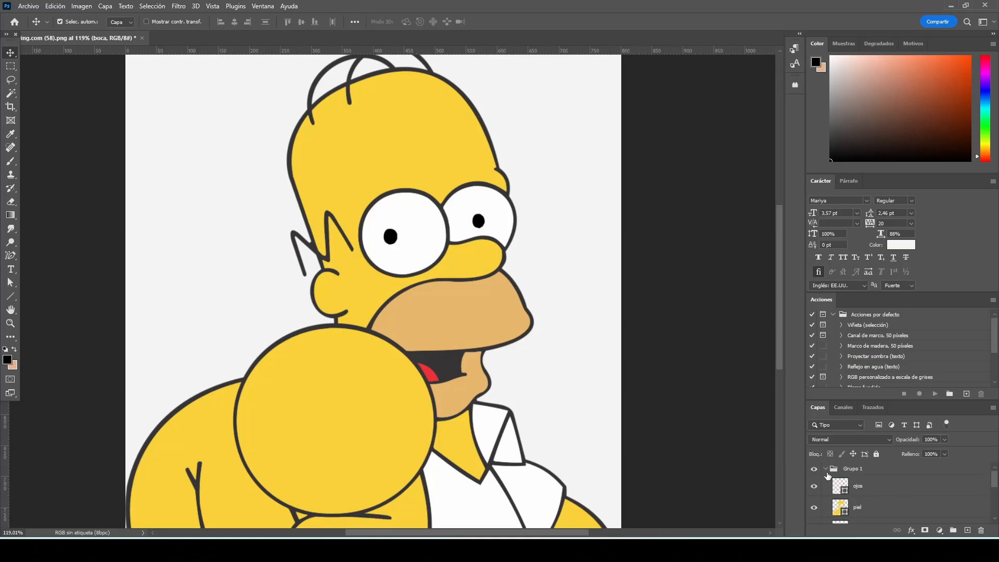
{"action": "left_click", "coordinate": [826, 470]}
Rename the group as partes and duplicate it
{"action": "double_click", "coordinate": [849, 469]}
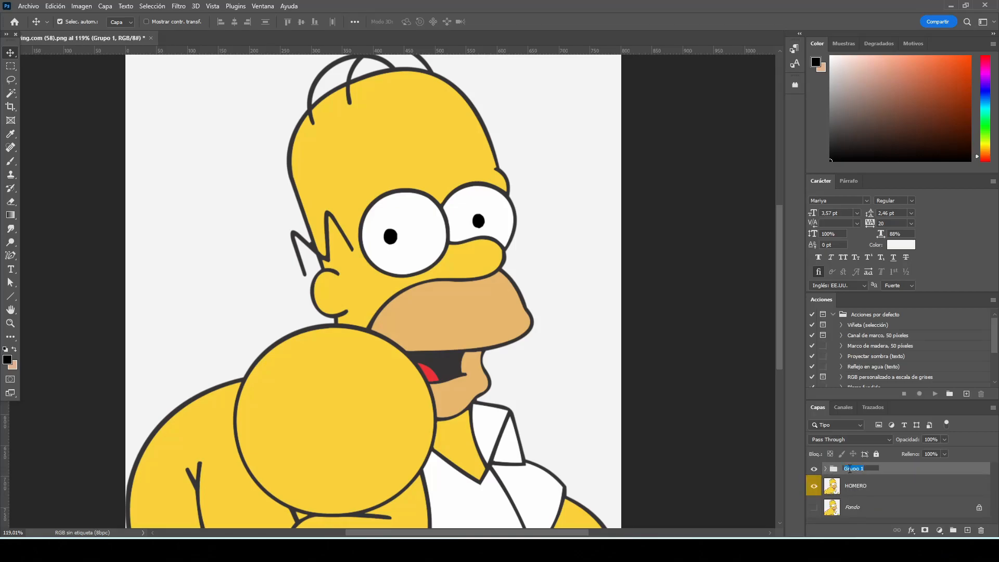
{"action": "type", "text": "partes"}
{"action": "key", "text": "Return"}
{"action": "left_click_drag", "start_coordinate": [935, 471], "coordinate": [966, 530]}
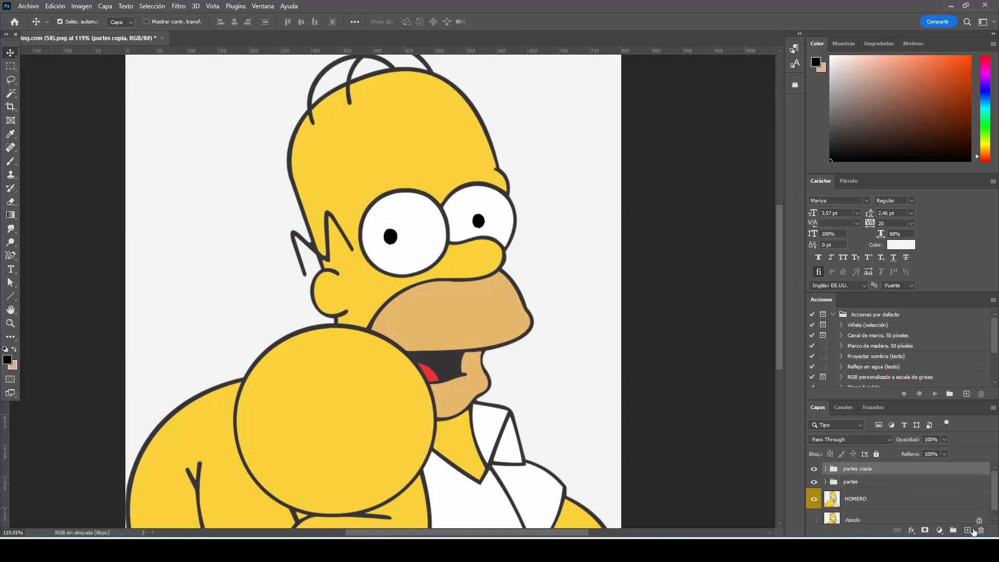
Merge the duplicated group into a single layer, and hide the original partes group and the HOMERO layer
{"action": "left_click", "coordinate": [815, 480]}
{"action": "right_click", "coordinate": [878, 471]}
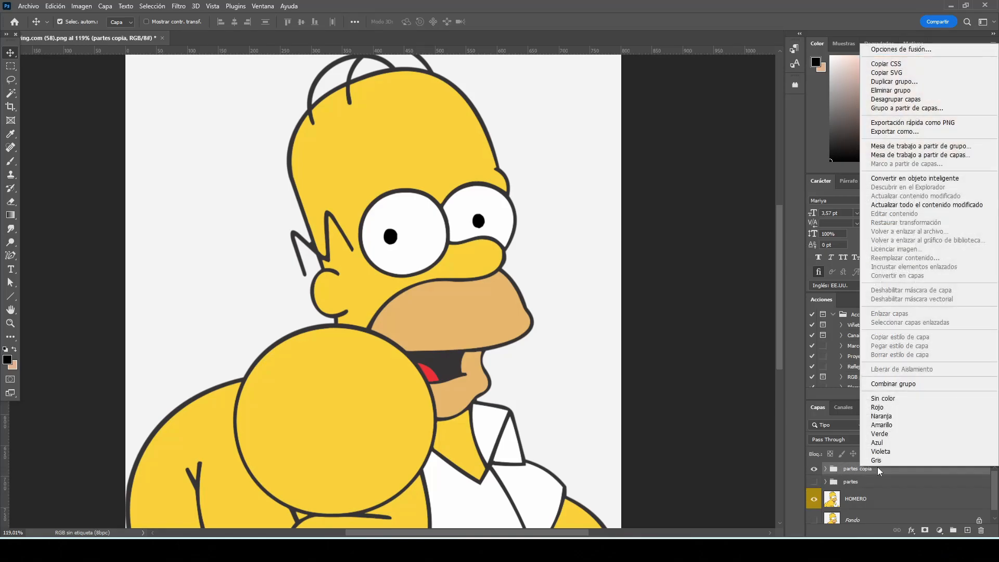
{"action": "left_click", "coordinate": [929, 385]}
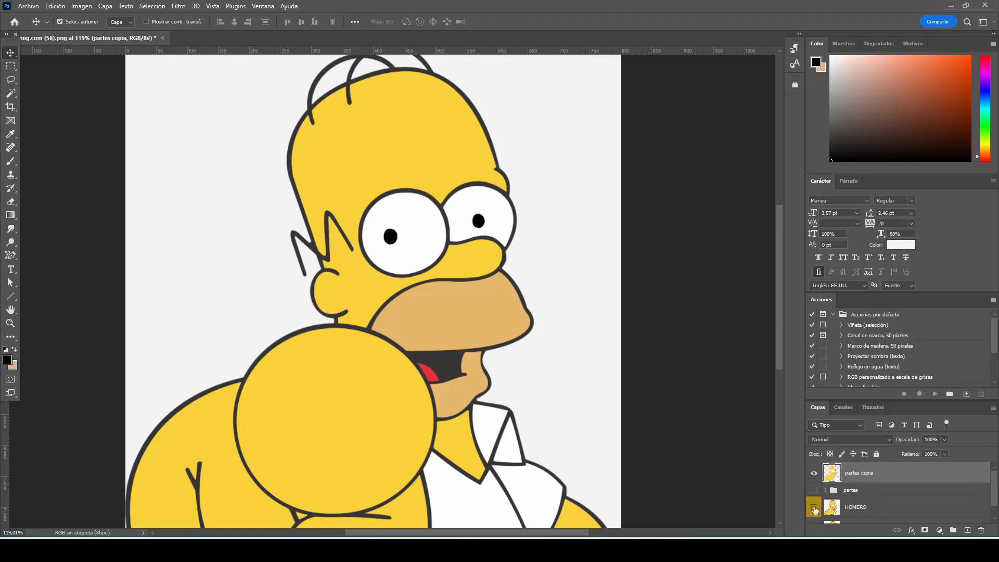
{"action": "left_click", "coordinate": [814, 508]}
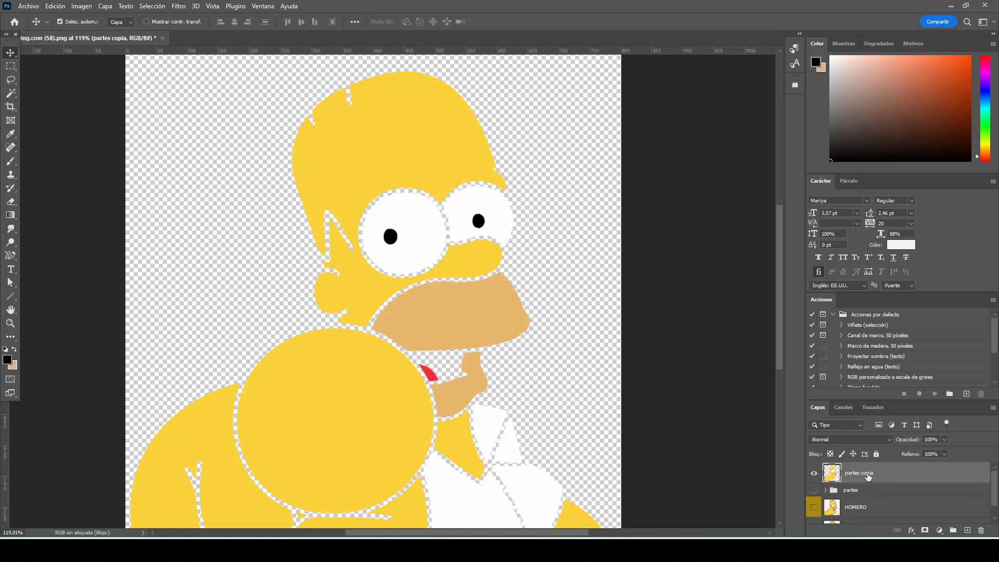
Add a black outside Stroke layer style of 8 px to the merged partes copia layer
{"action": "double_click", "coordinate": [971, 477]}
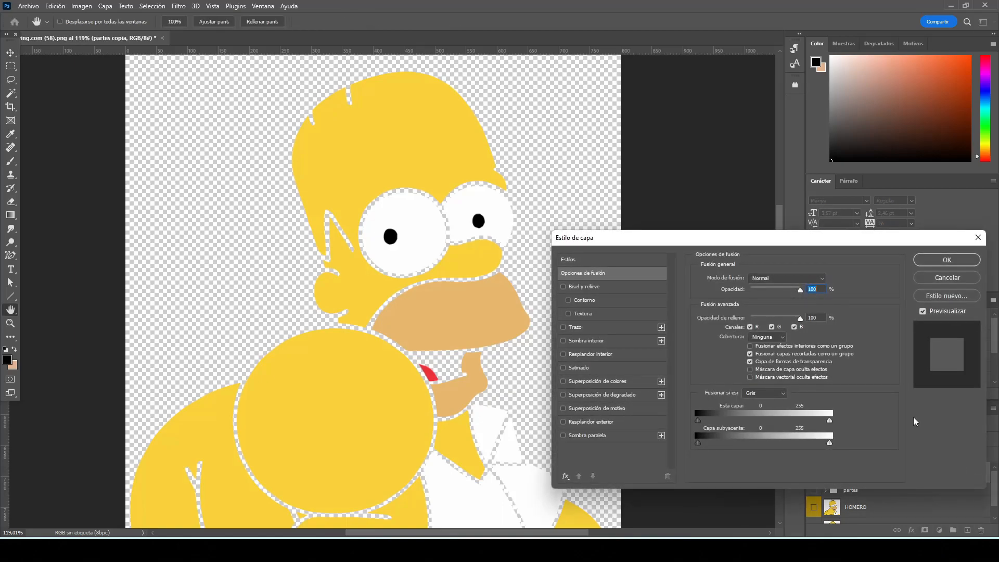
{"action": "left_click_drag", "start_coordinate": [699, 237], "coordinate": [673, 145]}
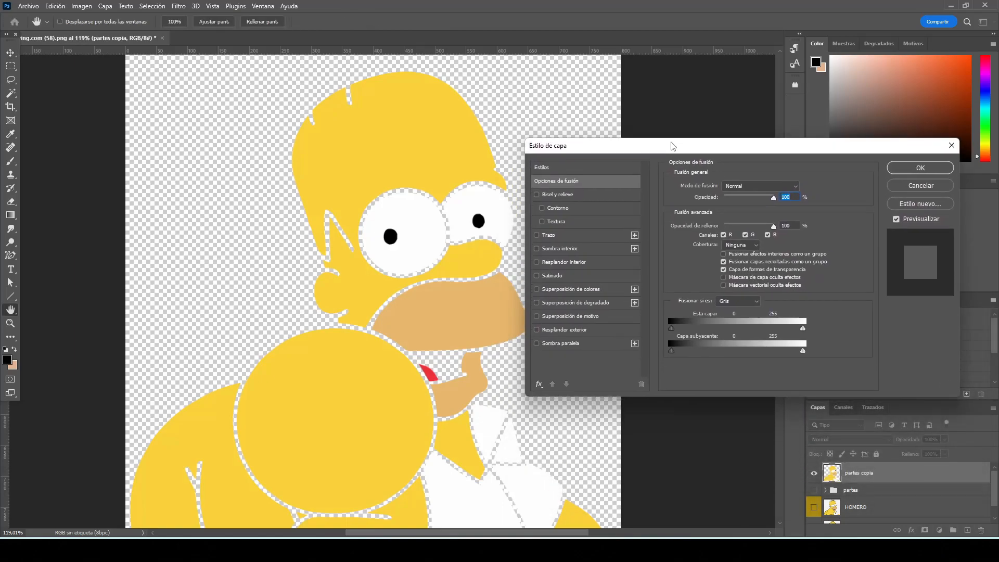
{"action": "left_click", "coordinate": [544, 236]}
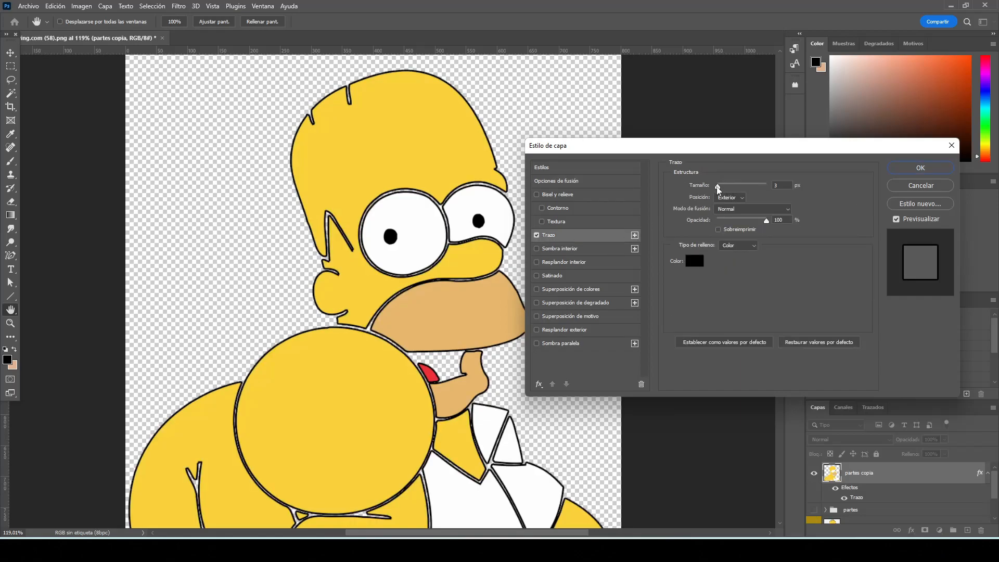
{"action": "left_click", "coordinate": [773, 186]}
{"action": "type", "text": "8"}
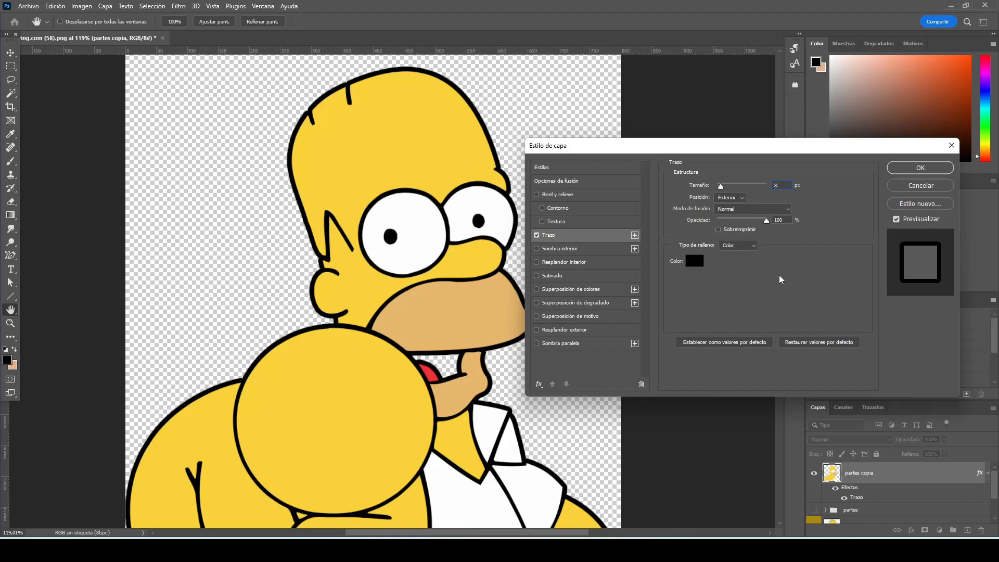
{"action": "left_click", "coordinate": [903, 168]}
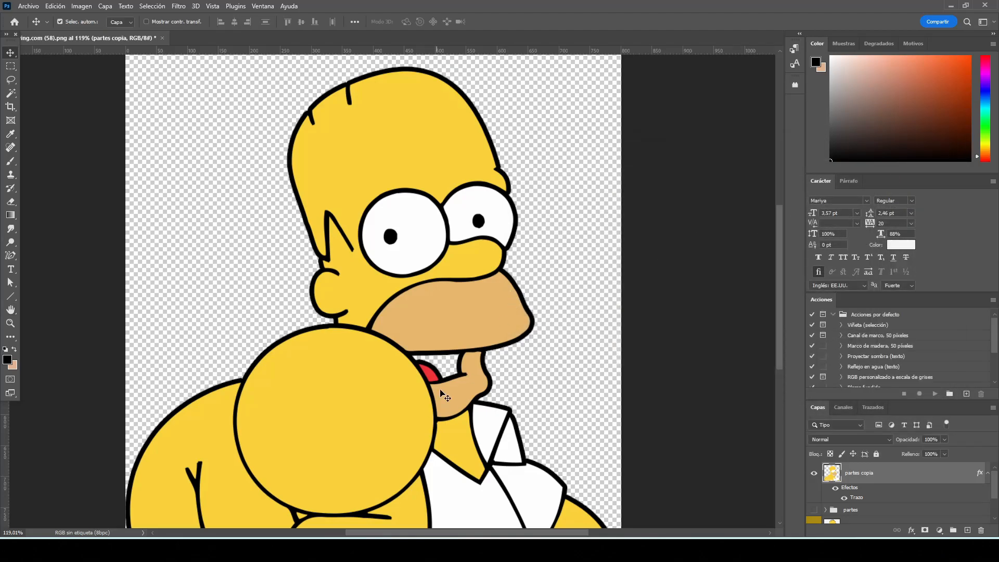
Create a new layer above partes copia and name it negro
{"action": "scroll", "coordinate": [445, 395], "scroll_direction": "up", "scroll_amount": 4}
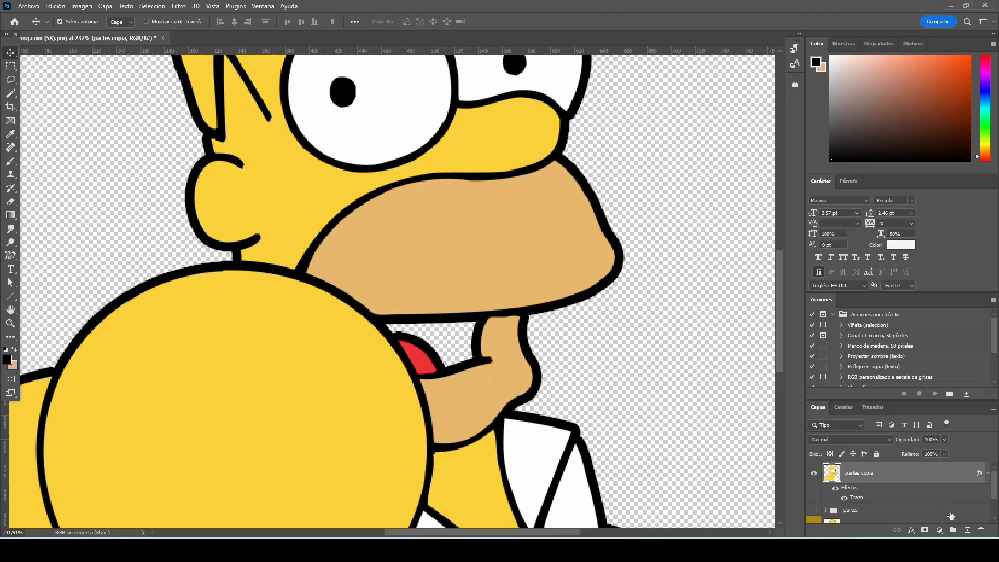
{"action": "left_click", "coordinate": [967, 529]}
{"action": "double_click", "coordinate": [858, 472]}
{"action": "type", "text": "negro"}
{"action": "key", "text": "Return"}
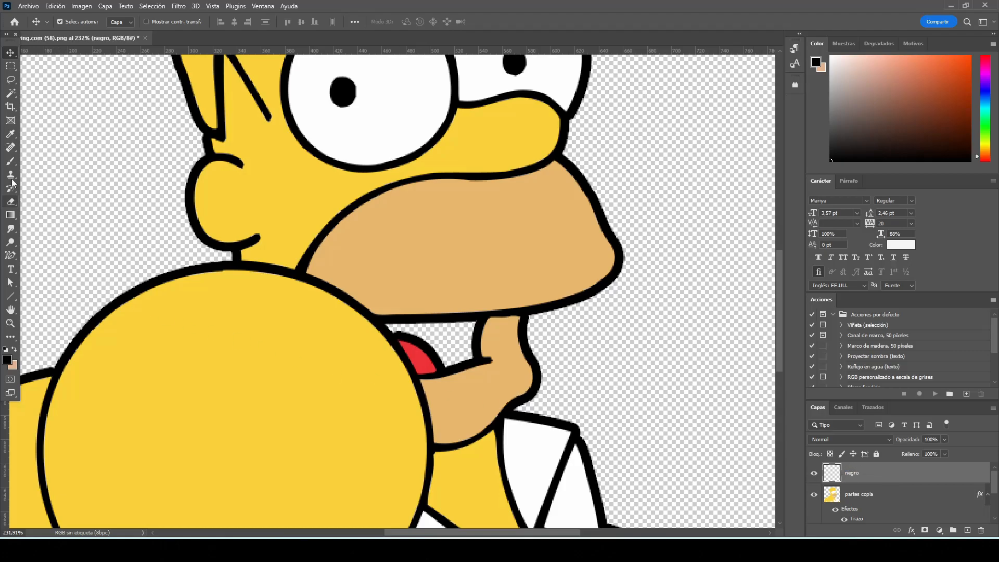
Paint the empty gap inside the mouth black on the negro layer with a 12 px Brush
{"action": "left_click", "coordinate": [10, 161]}
{"action": "left_click", "coordinate": [112, 165]}
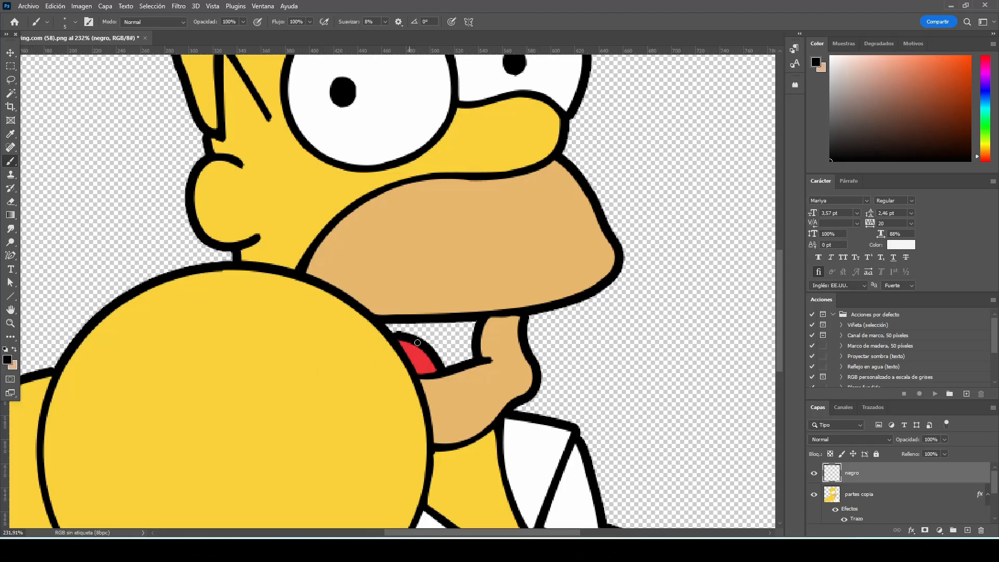
{"action": "scroll", "coordinate": [412, 342], "scroll_direction": "up", "scroll_amount": 1}
{"action": "right_click", "coordinate": [443, 340]}
{"action": "left_click_drag", "start_coordinate": [504, 355], "coordinate": [512, 356]}
{"action": "mouse_move", "coordinate": [370, 322]}
{"action": "left_mouse_down"}
{"action": "mouse_move", "coordinate": [484, 317]}
{"action": "mouse_move", "coordinate": [479, 363]}
{"action": "mouse_move", "coordinate": [449, 371]}
{"action": "mouse_move", "coordinate": [403, 331]}
{"action": "mouse_move", "coordinate": [471, 333]}
{"action": "mouse_move", "coordinate": [441, 348]}
{"action": "mouse_move", "coordinate": [466, 344]}
{"action": "mouse_move", "coordinate": [450, 358]}
{"action": "mouse_move", "coordinate": [478, 358]}
{"action": "left_mouse_up"}
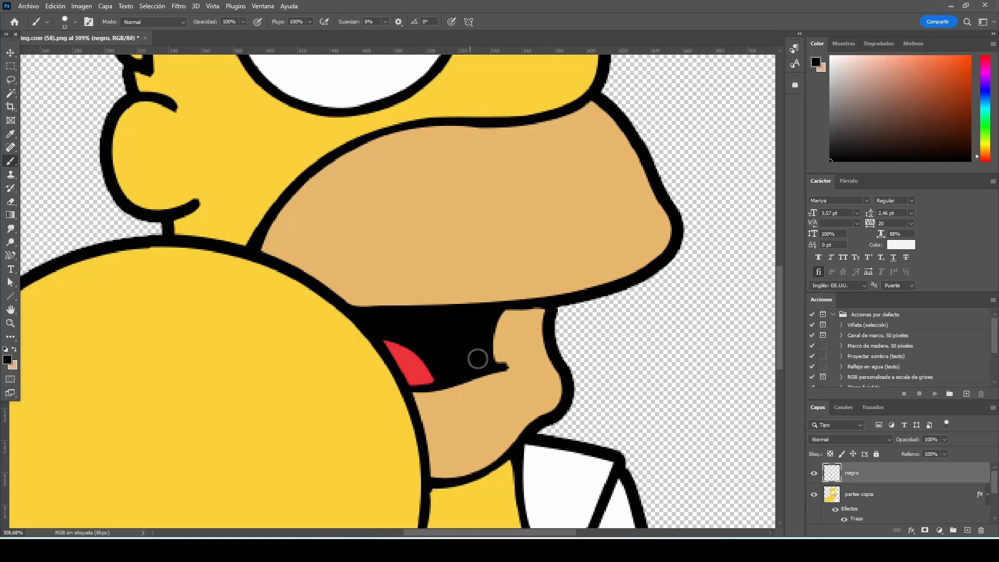
Show the HOMERO layer and select its dark outlines, including the hair lines, with the Magic Wand
{"action": "scroll", "coordinate": [478, 357], "scroll_direction": "down", "scroll_amount": 3}
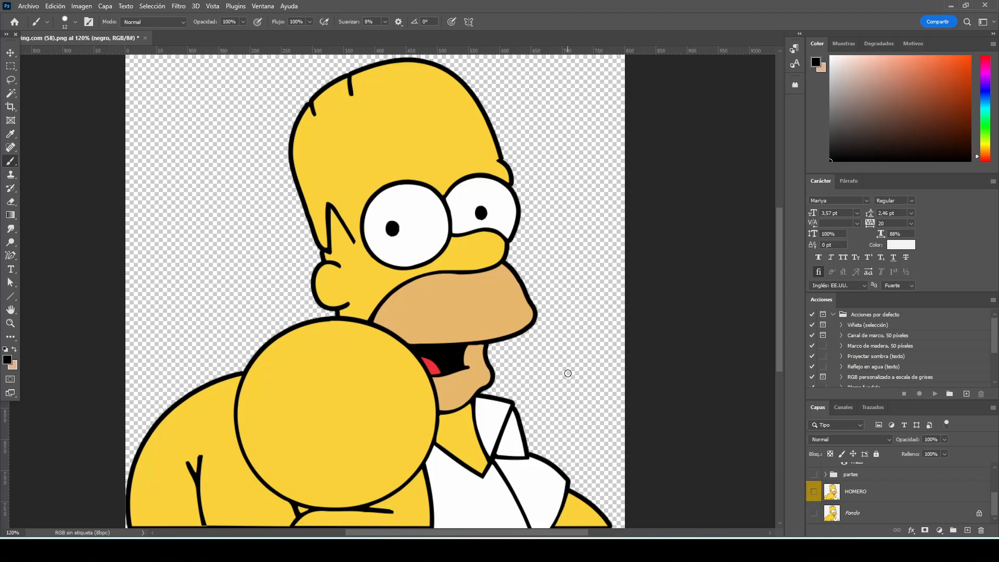
{"action": "left_click", "coordinate": [815, 492]}
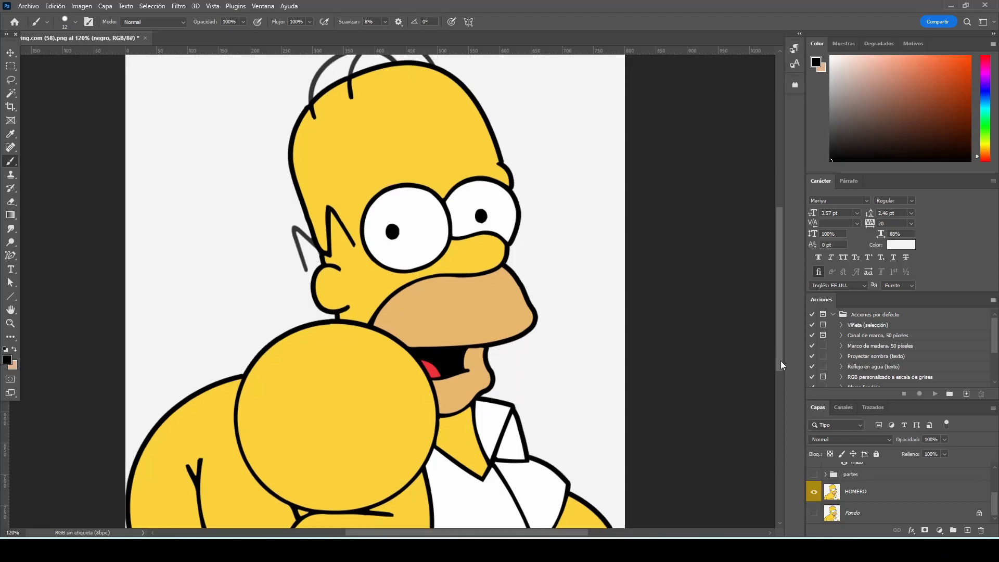
{"action": "left_click_drag", "start_coordinate": [780, 361], "coordinate": [779, 351]}
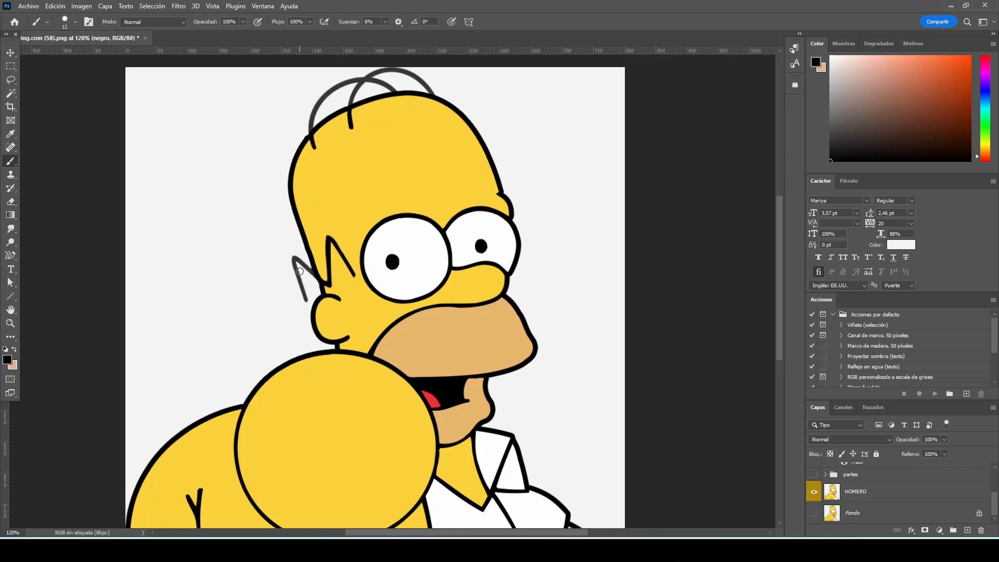
{"action": "left_click", "coordinate": [11, 93]}
{"action": "right_click", "coordinate": [10, 92]}
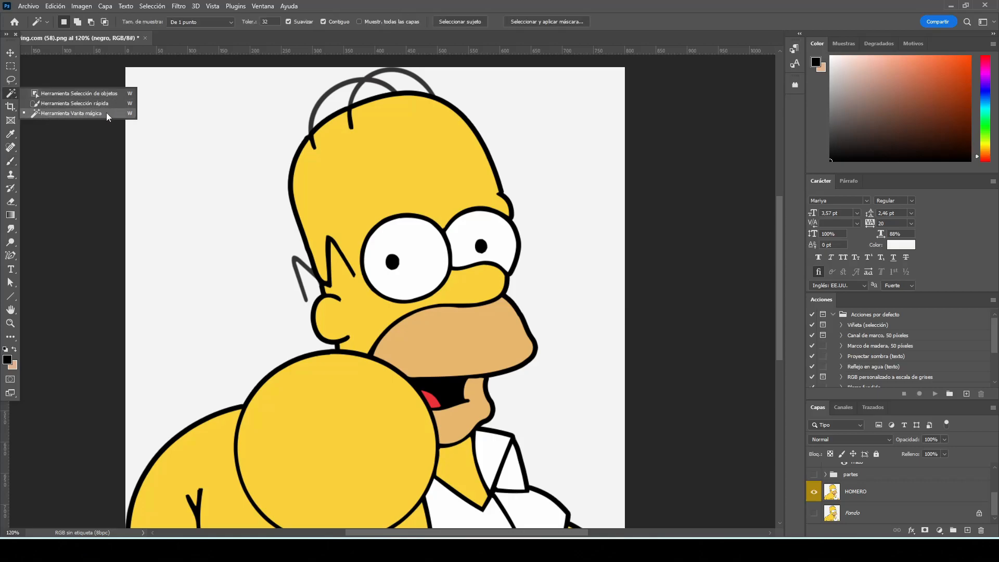
{"action": "left_click", "coordinate": [112, 113]}
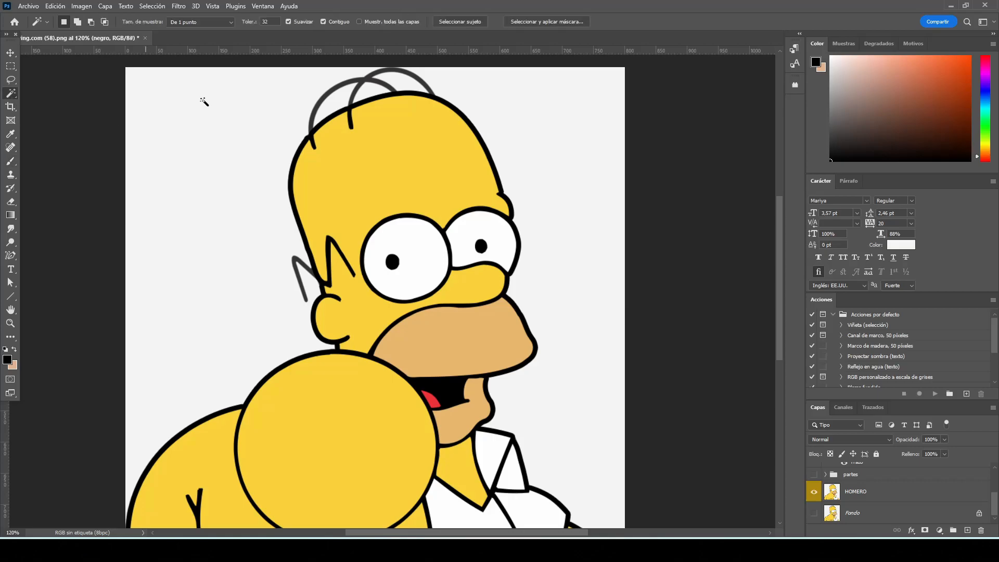
{"action": "left_click", "coordinate": [331, 98]}
{"action": "key", "text": "ctrl+d"}
{"action": "left_click", "coordinate": [856, 491]}
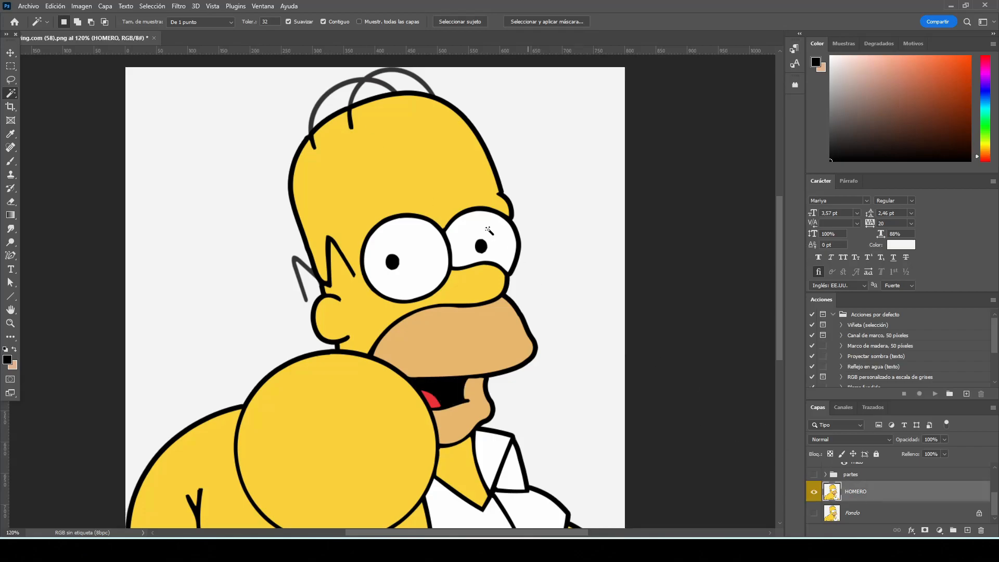
{"action": "left_click", "coordinate": [366, 87]}
{"action": "left_click", "coordinate": [364, 82], "text": "shift"}
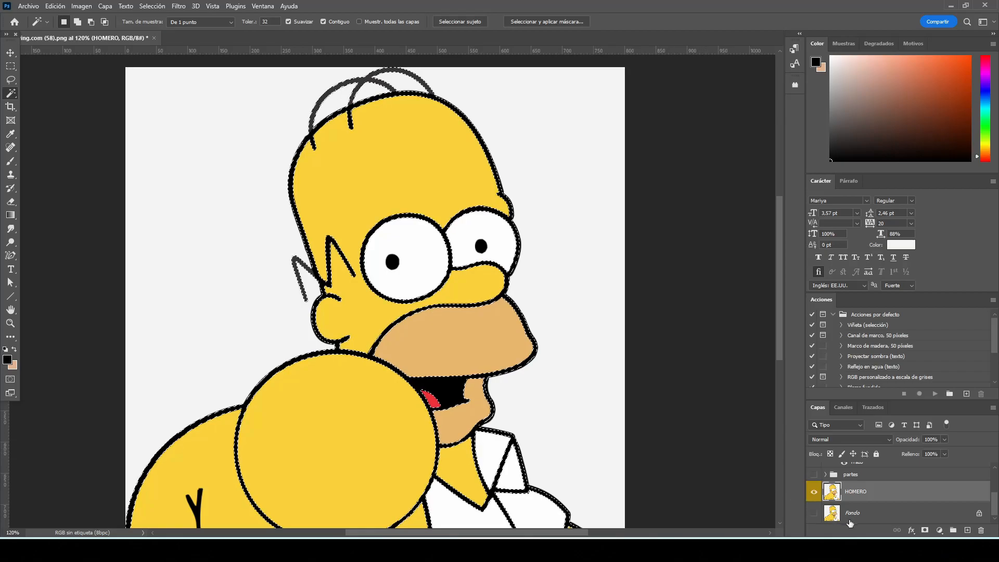
Fill the selected outlines with a solid colour fill layer in black, 000000
{"action": "left_click", "coordinate": [940, 530]}
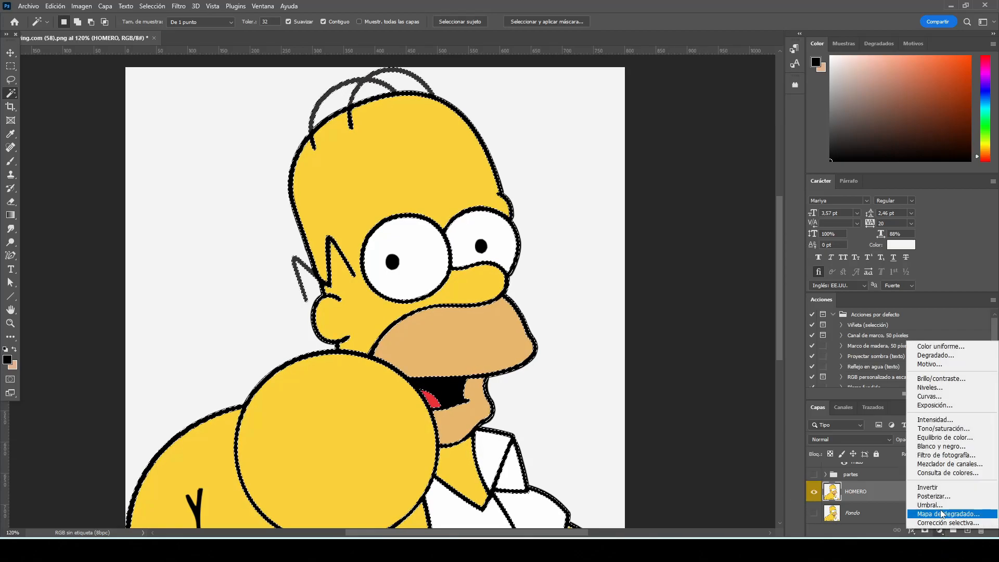
{"action": "left_click", "coordinate": [946, 347]}
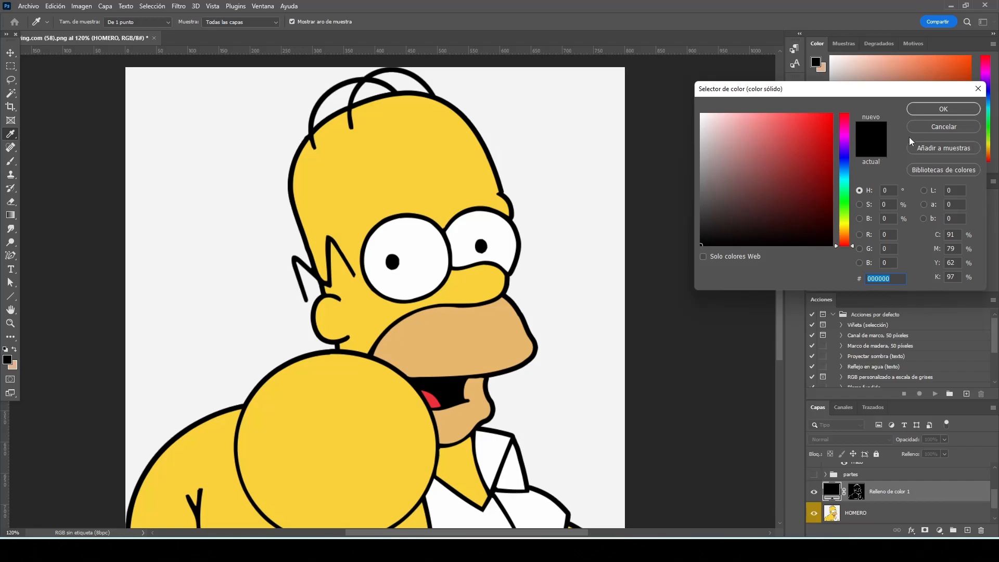
{"action": "left_click", "coordinate": [921, 109]}
Move the black fill layer above the partes group and hide the HOMERO layer
{"action": "left_click_drag", "start_coordinate": [883, 494], "coordinate": [872, 469]}
{"action": "left_click", "coordinate": [815, 515]}
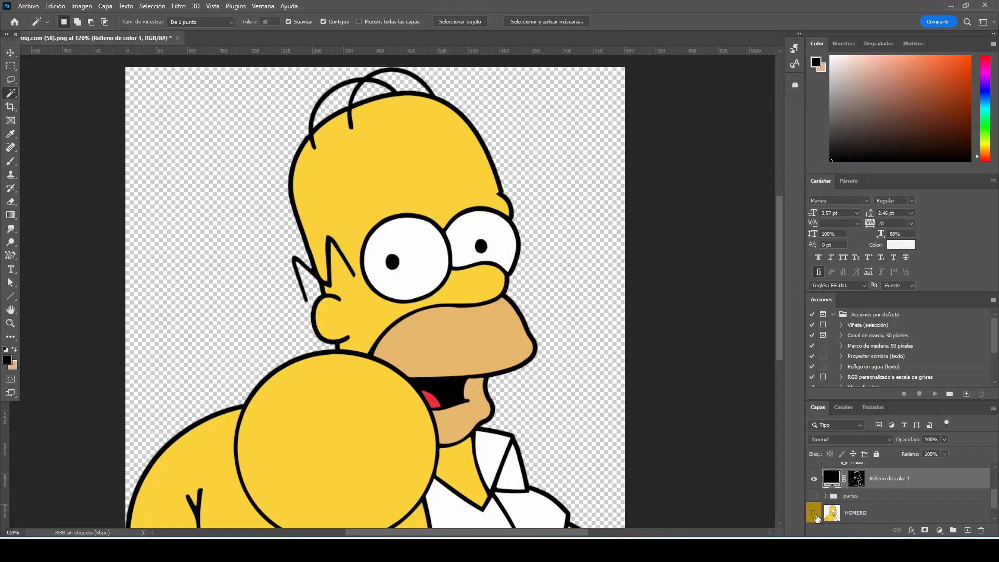
{"action": "left_click", "coordinate": [815, 514]}
{"action": "left_click", "coordinate": [814, 515]}
Group the negro, partes copia and black fill layers, and hide the new group
{"action": "scroll", "coordinate": [885, 484], "scroll_direction": "up", "scroll_amount": 3}
{"action": "left_click", "coordinate": [893, 479], "text": "shift"}
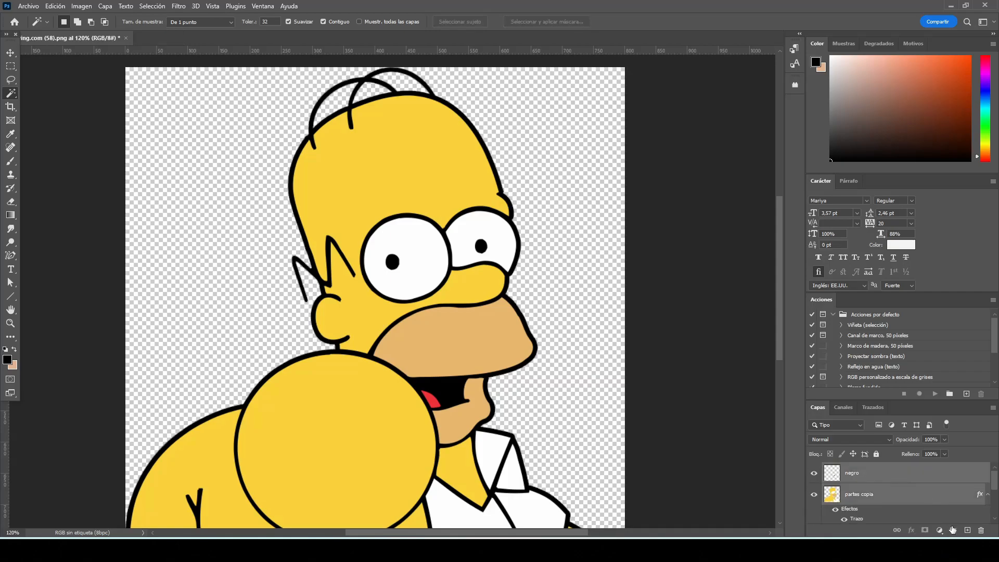
{"action": "left_click", "coordinate": [953, 529]}
{"action": "left_click", "coordinate": [814, 469]}
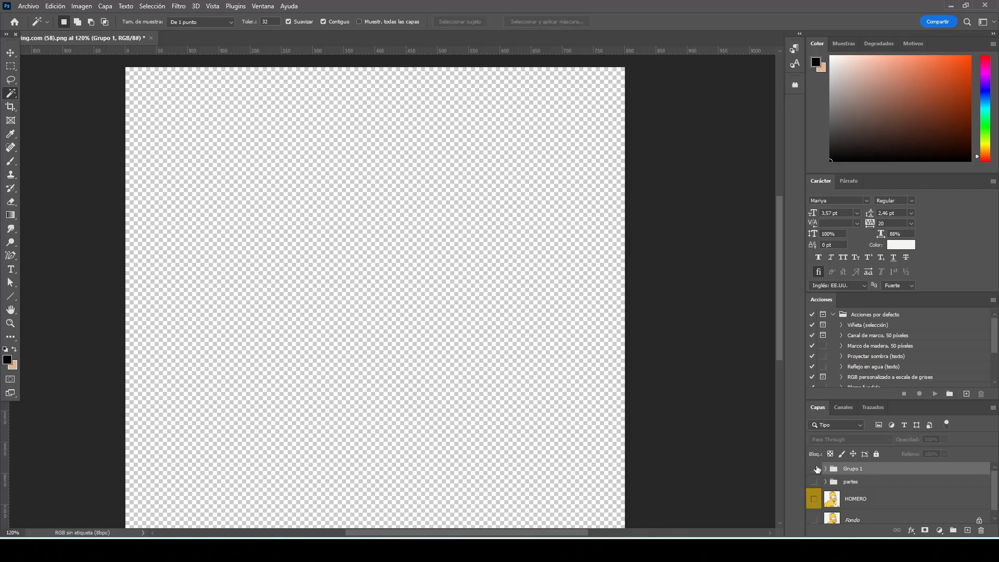
Show the HOMERO layer and toggle the Grupo 1 group's visibility to compare the traced version with the original, leaving both shown
{"action": "left_click", "coordinate": [815, 469]}
{"action": "left_click", "coordinate": [813, 498]}
{"action": "left_click", "coordinate": [815, 469]}
{"action": "left_click", "coordinate": [814, 469]}
{"action": "left_click", "coordinate": [815, 470]}
{"action": "left_click", "coordinate": [815, 469]}
{"action": "left_click", "coordinate": [815, 470]}
{"action": "left_click", "coordinate": [815, 470]}
{"action": "left_click", "coordinate": [814, 469]}
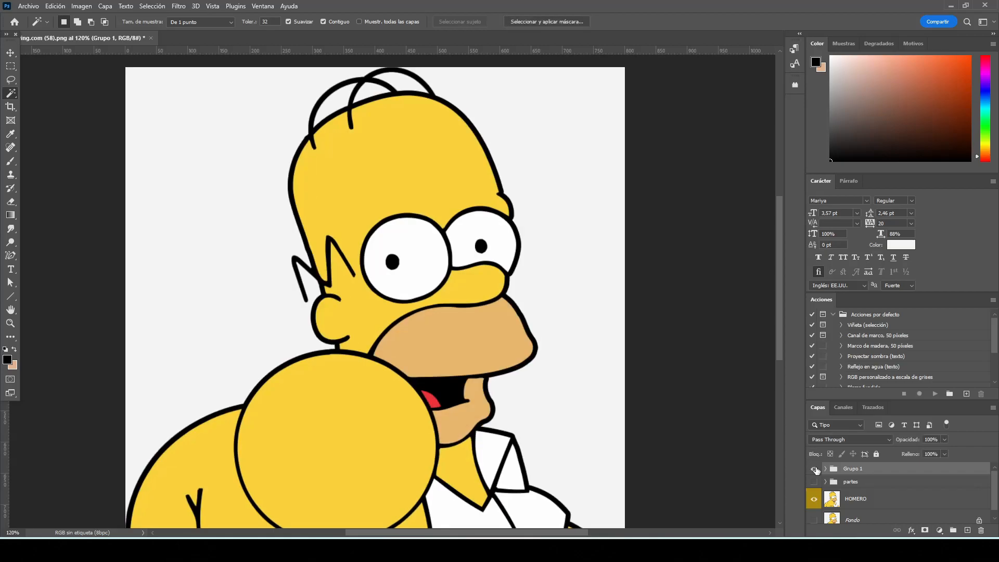
Set the stroke size of the partes copia layer inside Grupo 1 to 6 px
{"action": "left_click", "coordinate": [824, 469]}
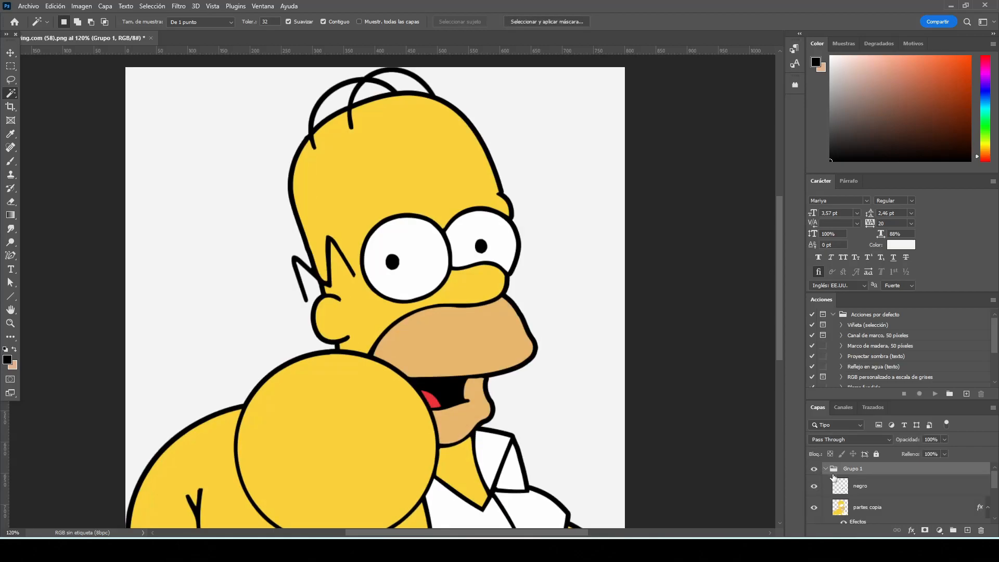
{"action": "scroll", "coordinate": [880, 502], "scroll_direction": "down", "scroll_amount": 2}
{"action": "double_click", "coordinate": [868, 506]}
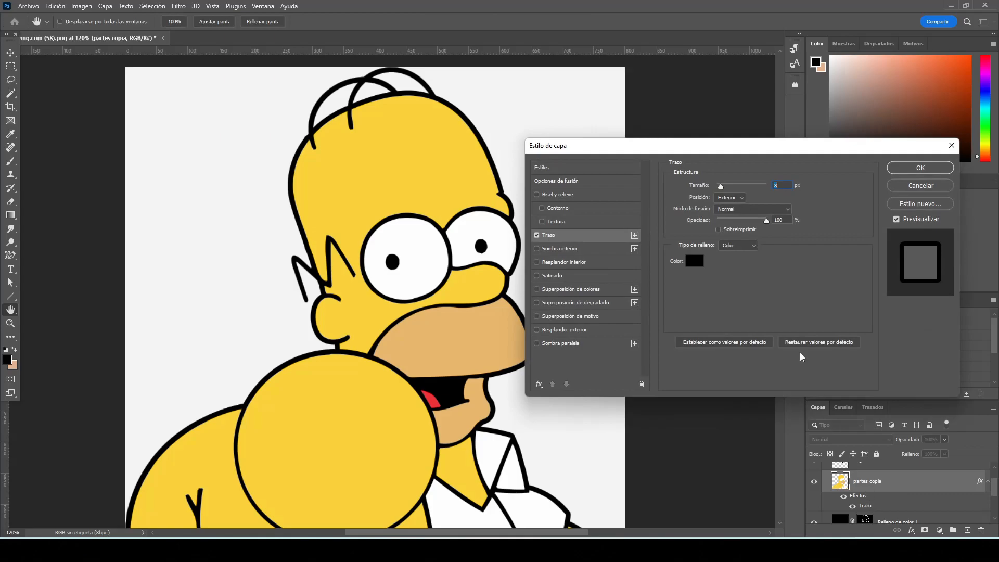
{"action": "type", "text": "6"}
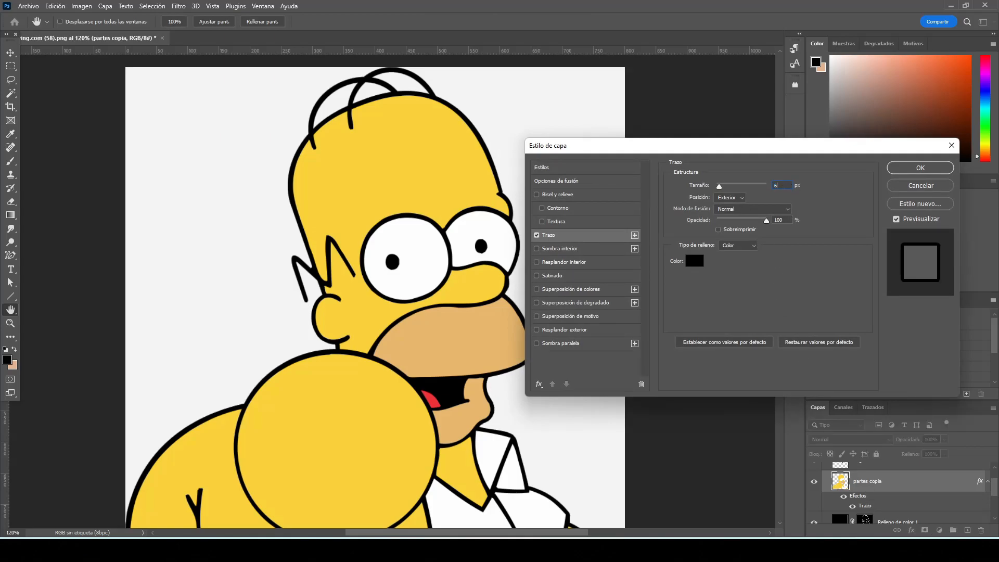
{"action": "type", "text": "w"}
{"action": "left_click", "coordinate": [902, 168]}
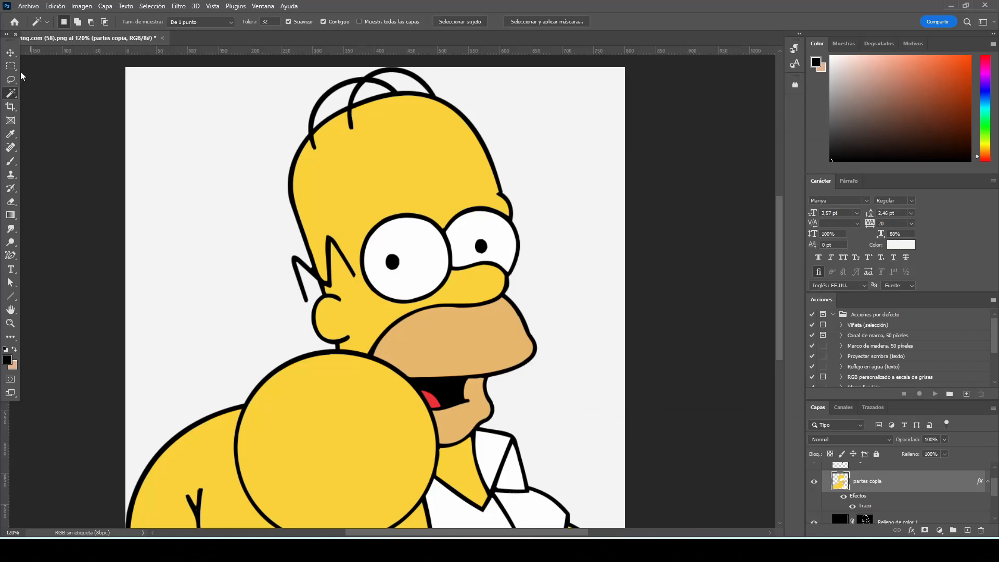
Switch to the Move tool and deselect the partes copia layer
{"action": "left_click", "coordinate": [11, 53]}
{"action": "scroll", "coordinate": [459, 252], "scroll_direction": "up", "scroll_amount": 1}
{"action": "scroll", "coordinate": [459, 252], "scroll_direction": "up", "scroll_amount": 3}
{"action": "scroll", "coordinate": [471, 254], "scroll_direction": "down", "scroll_amount": 3}
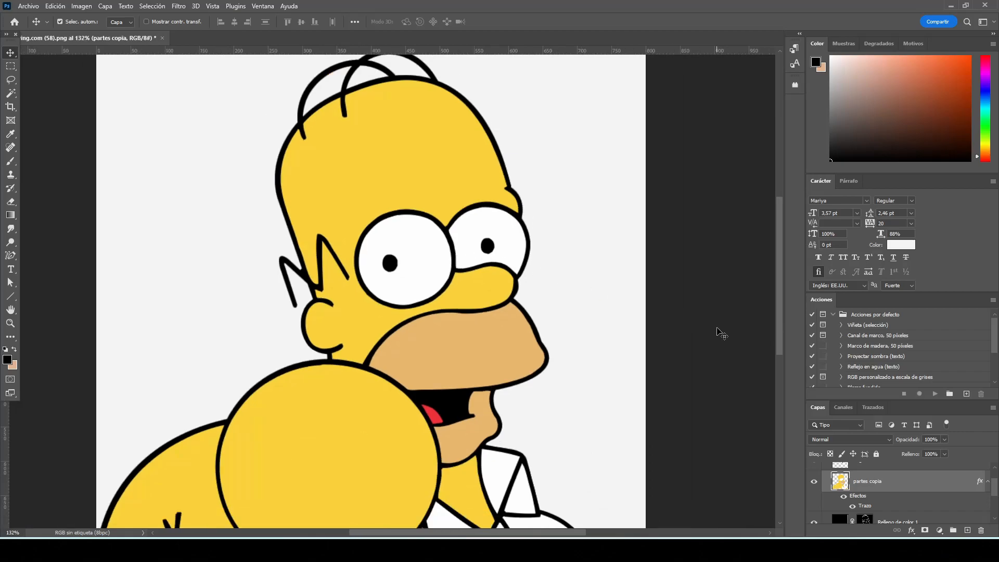
{"action": "left_click", "coordinate": [721, 333]}
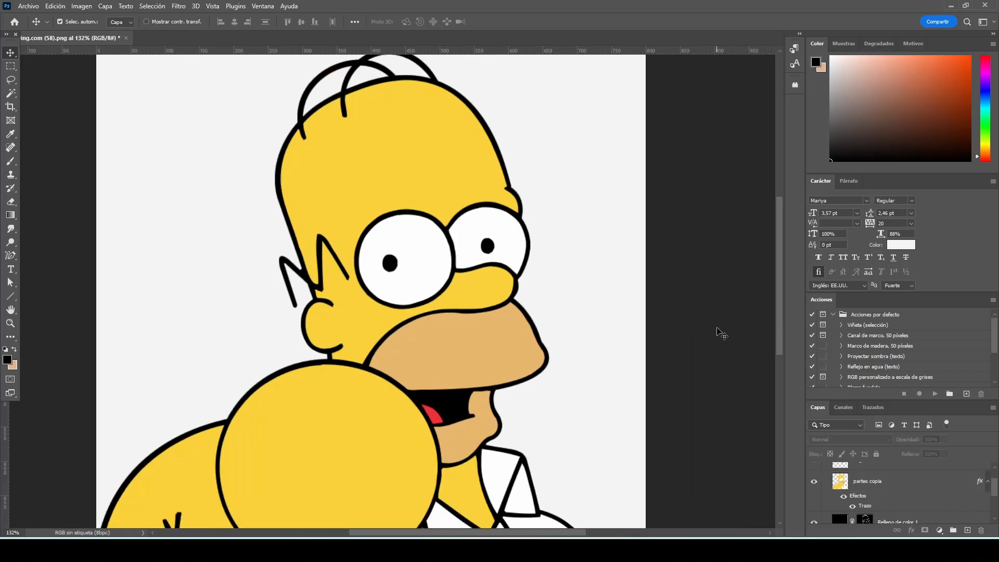